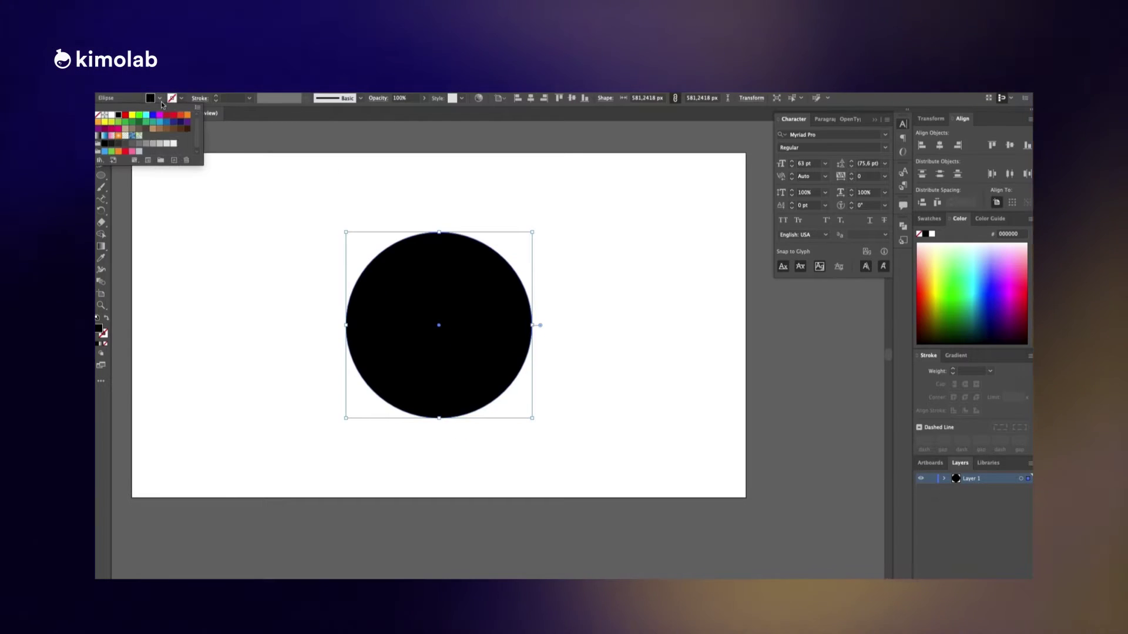
Step: Remove the circle's fill and give it a black 9 pt stroke
left_click(98, 118)
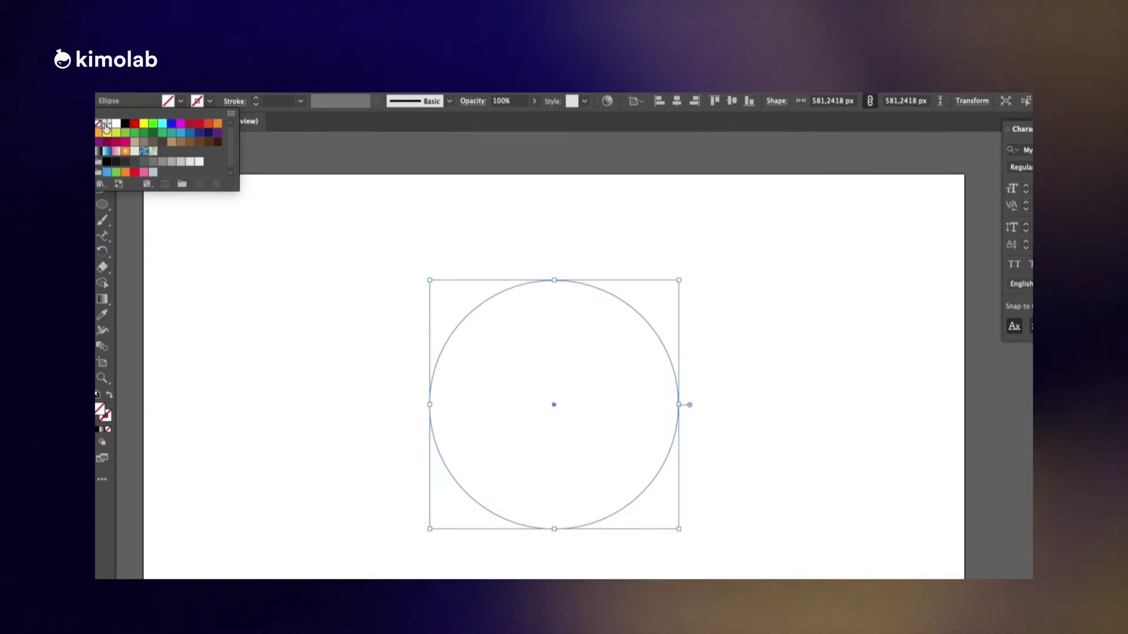
left_click(206, 104)
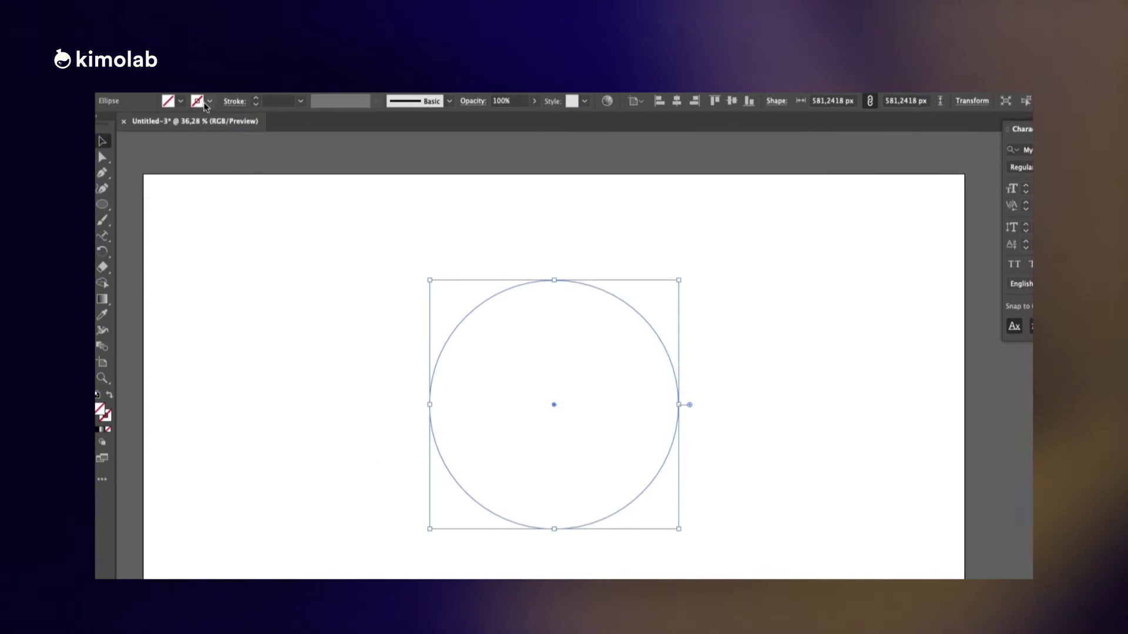
left_click(210, 105)
left_click(126, 123)
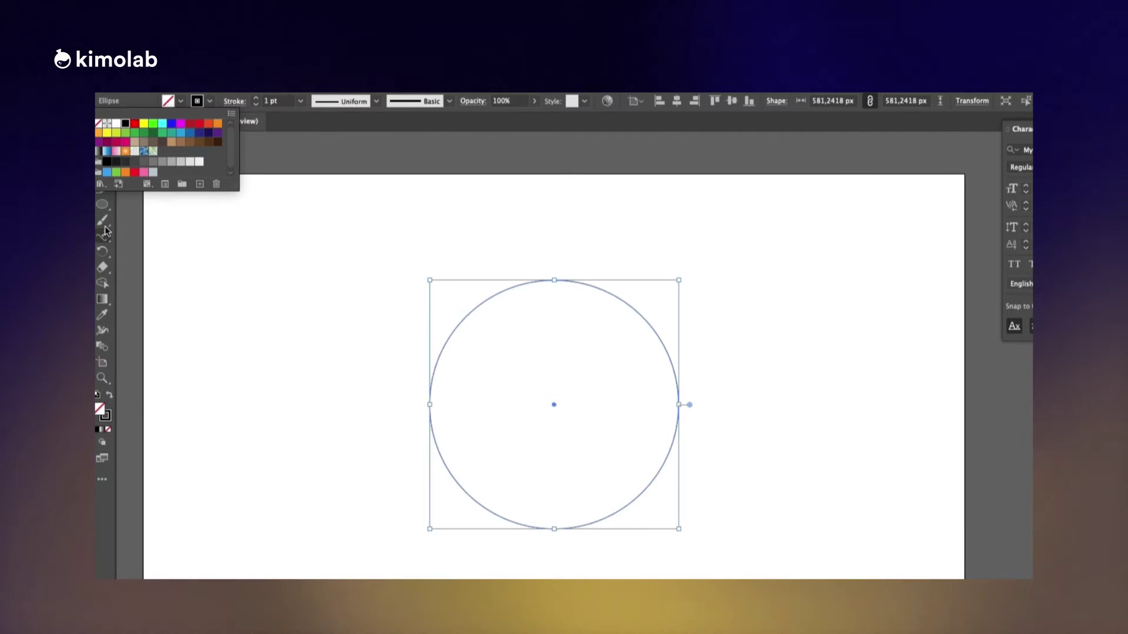
left_click(604, 290)
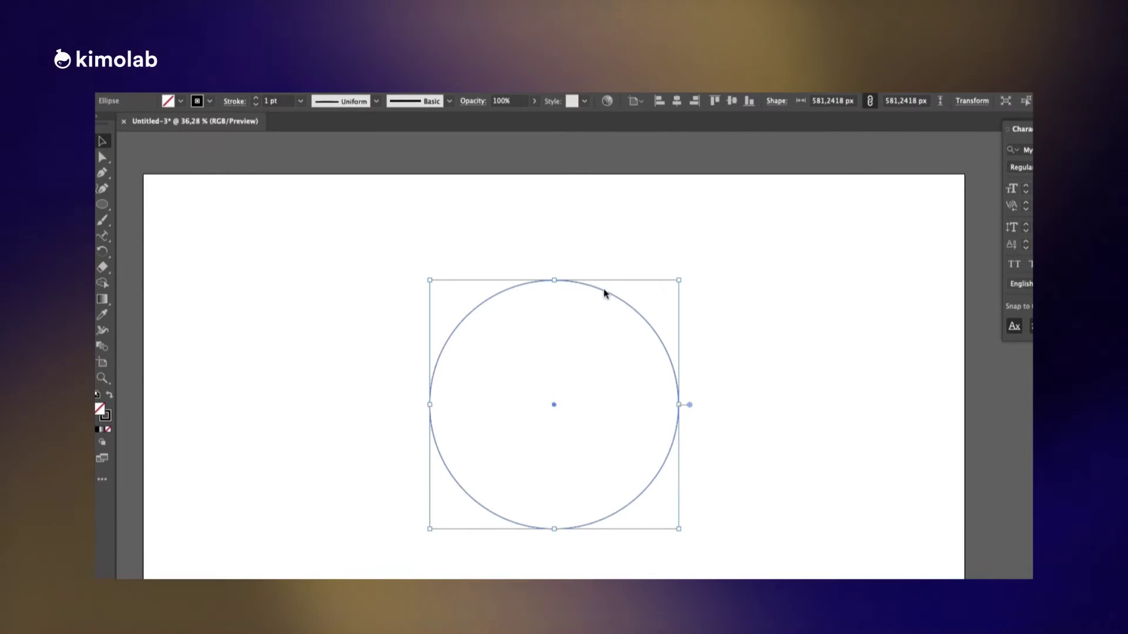
left_click(256, 99)
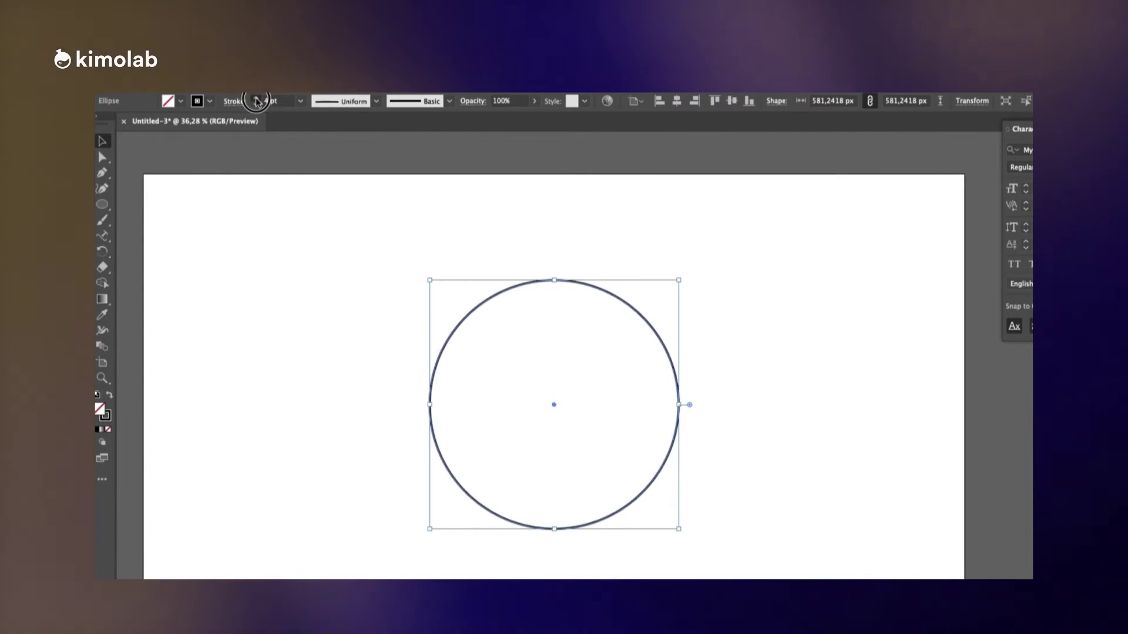
left_click(257, 98)
left_click(256, 98)
Step: Duplicate the circle and centre the copy horizontally and vertically on the artboard
key("super+c")
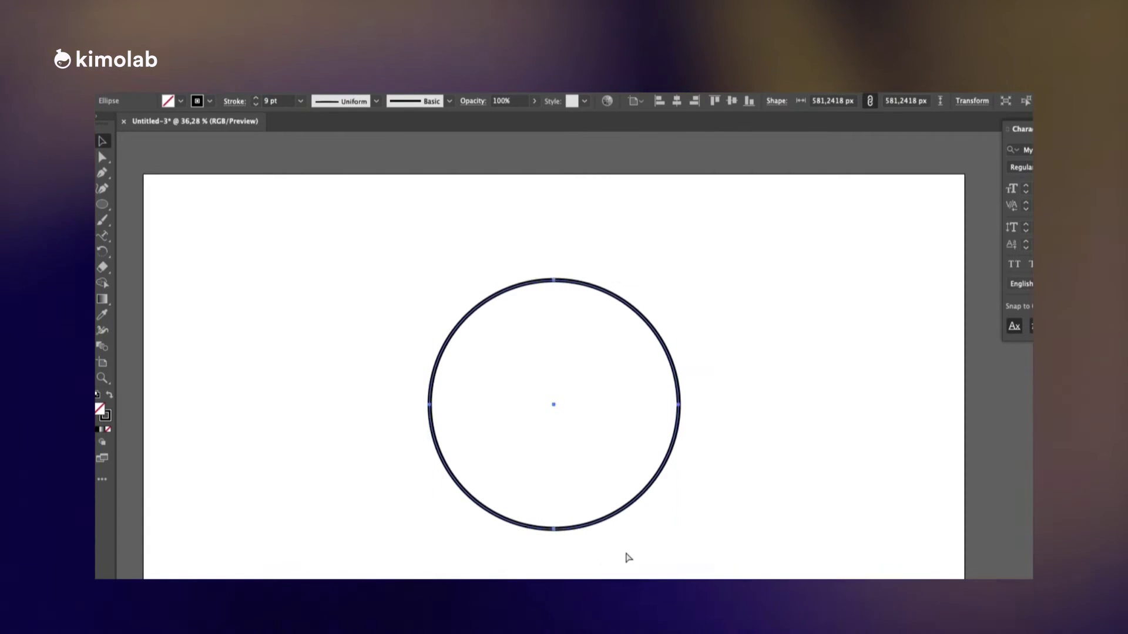
key("super+v")
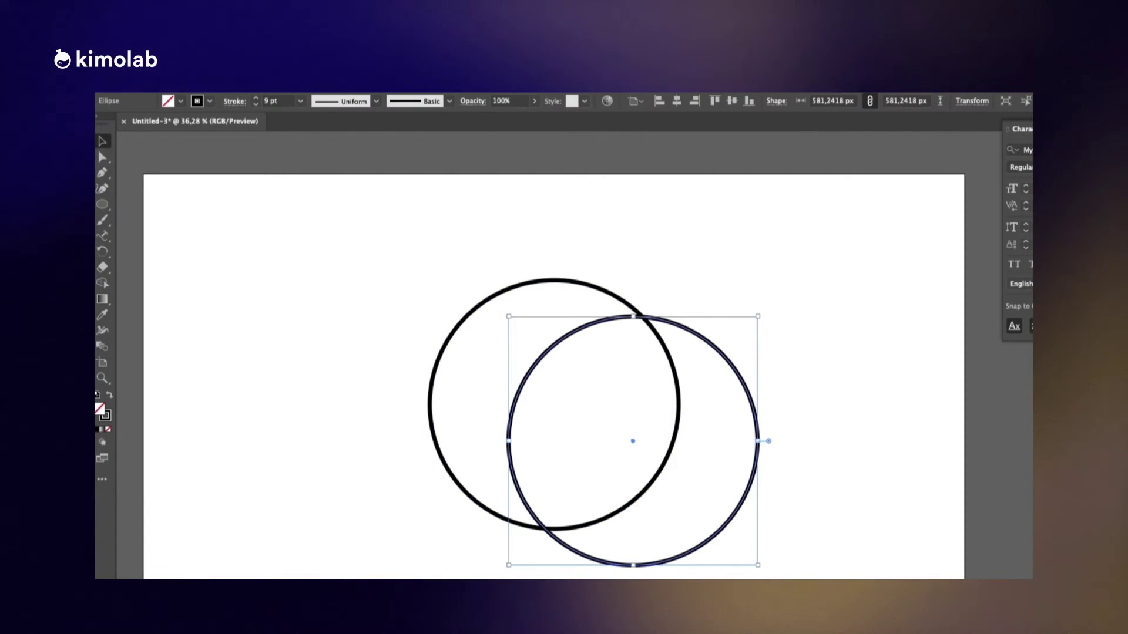
left_click(676, 101)
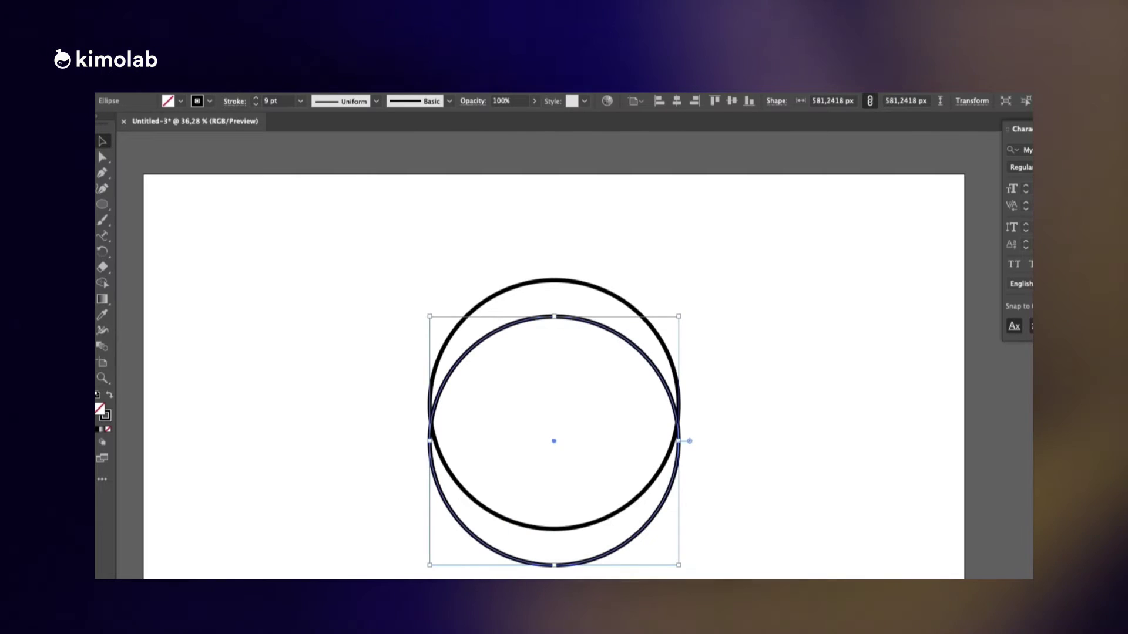
left_click(731, 100)
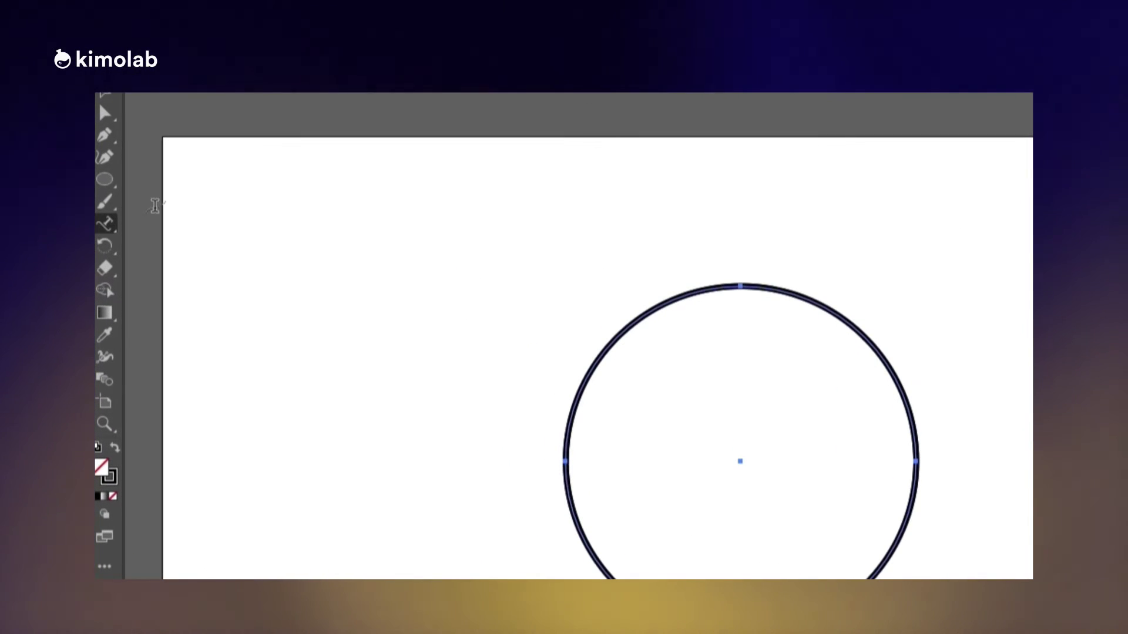
Step: Add the text "Watch this video" along the circle path and set its font size to 81 pt
left_click(771, 286)
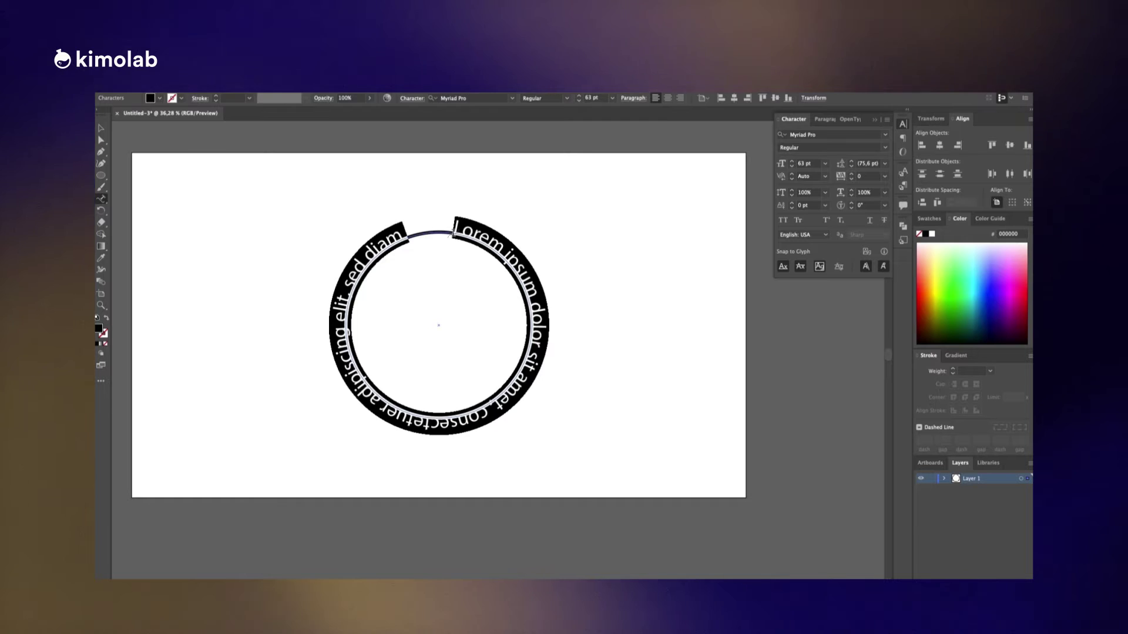
type("Watch")
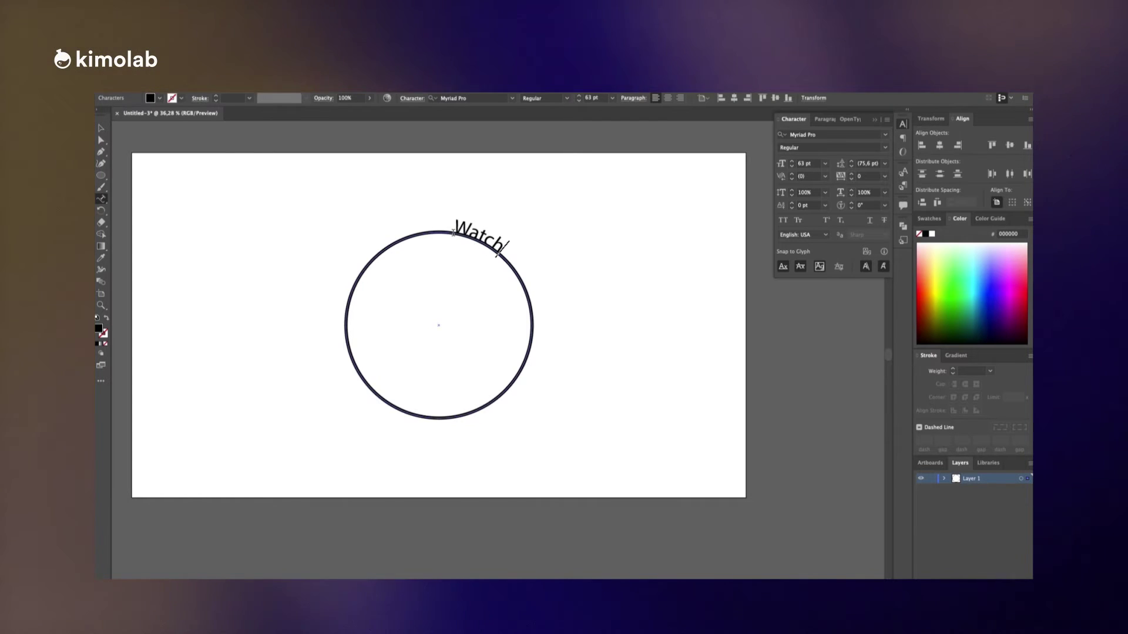
type(" this video")
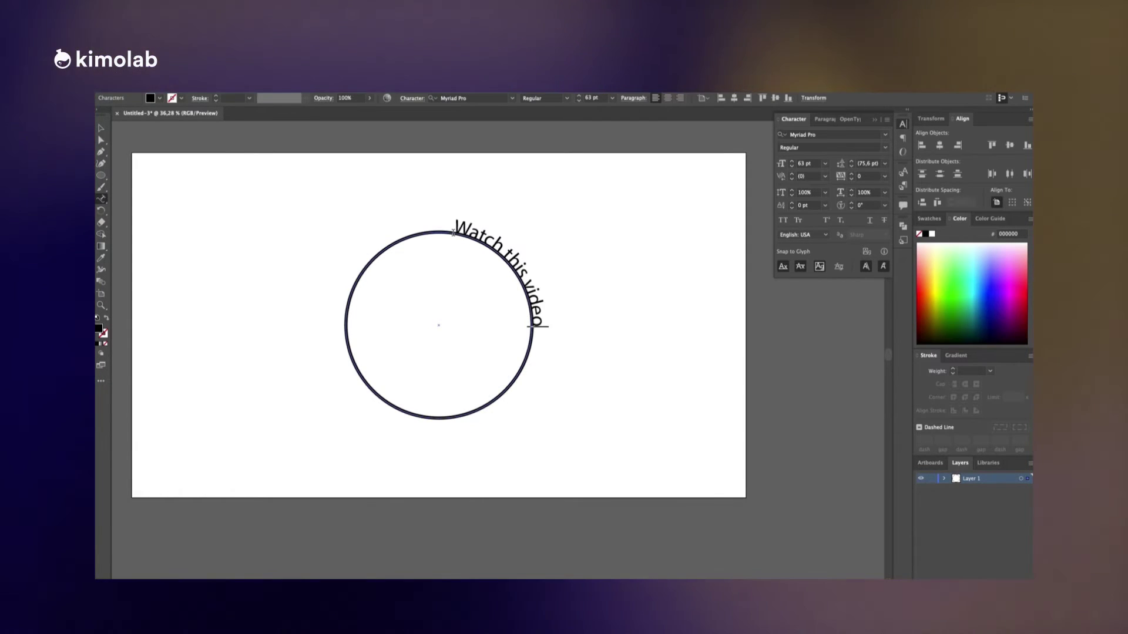
key("super+a")
left_click(793, 161)
left_click(792, 160)
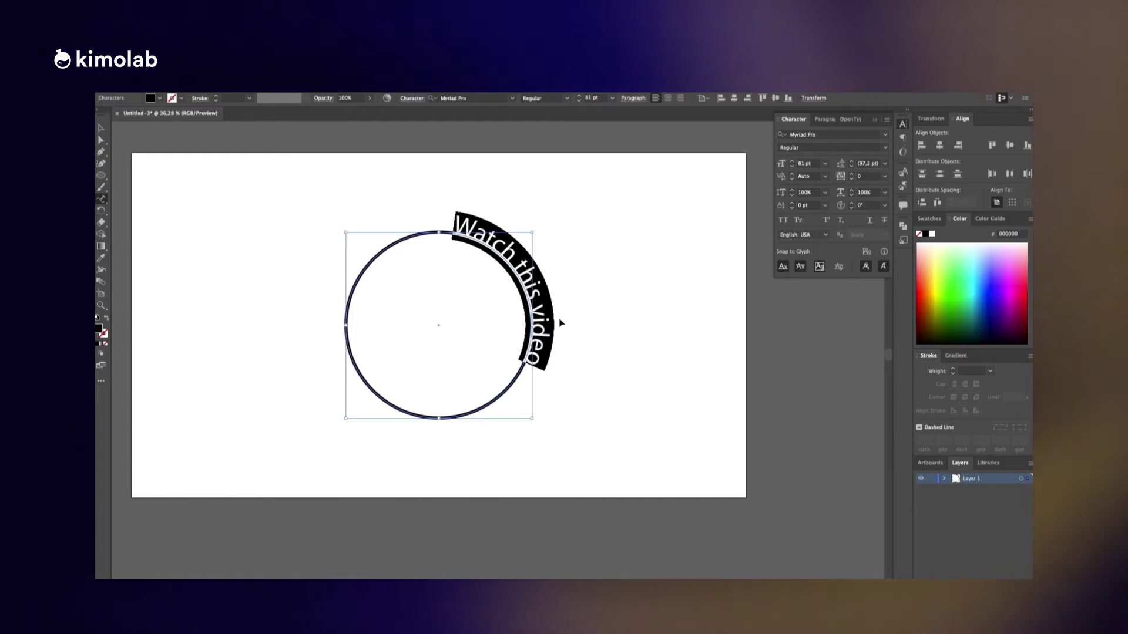
Step: Repeat "Watch this video" on the opposite side of the circle path and convert the text to outlines
left_click(531, 360)
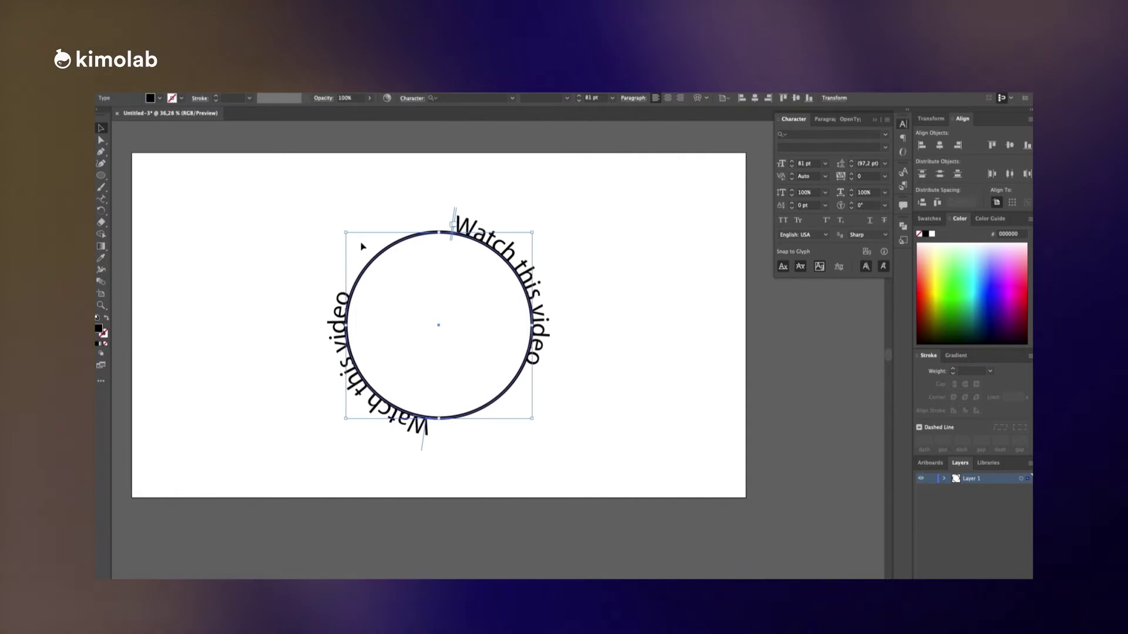
right_click(464, 234)
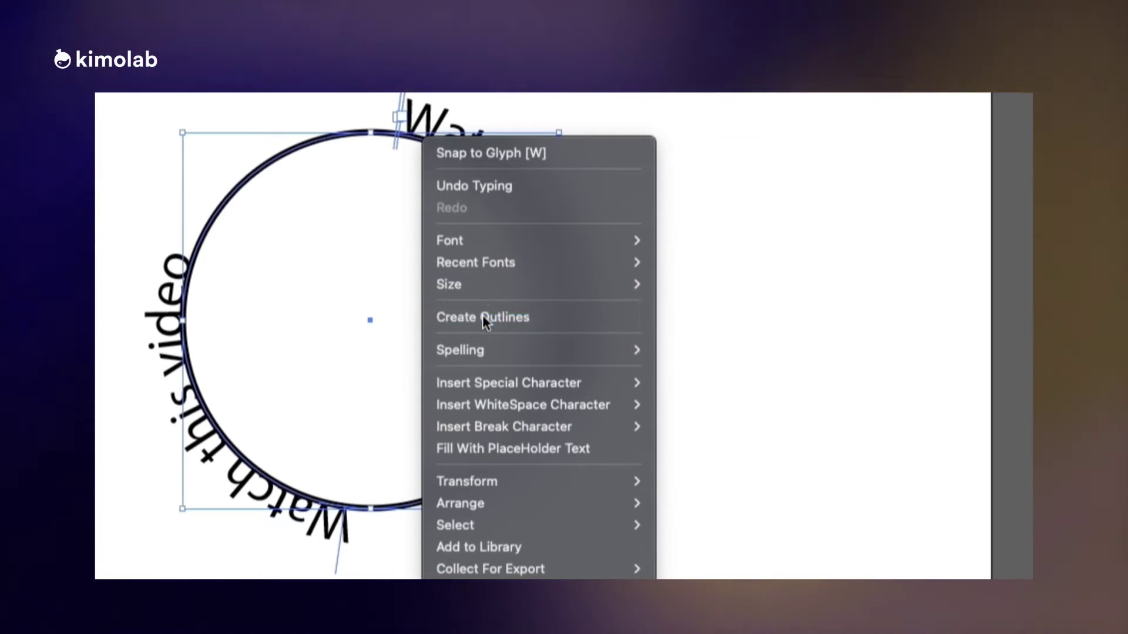
left_click(494, 323)
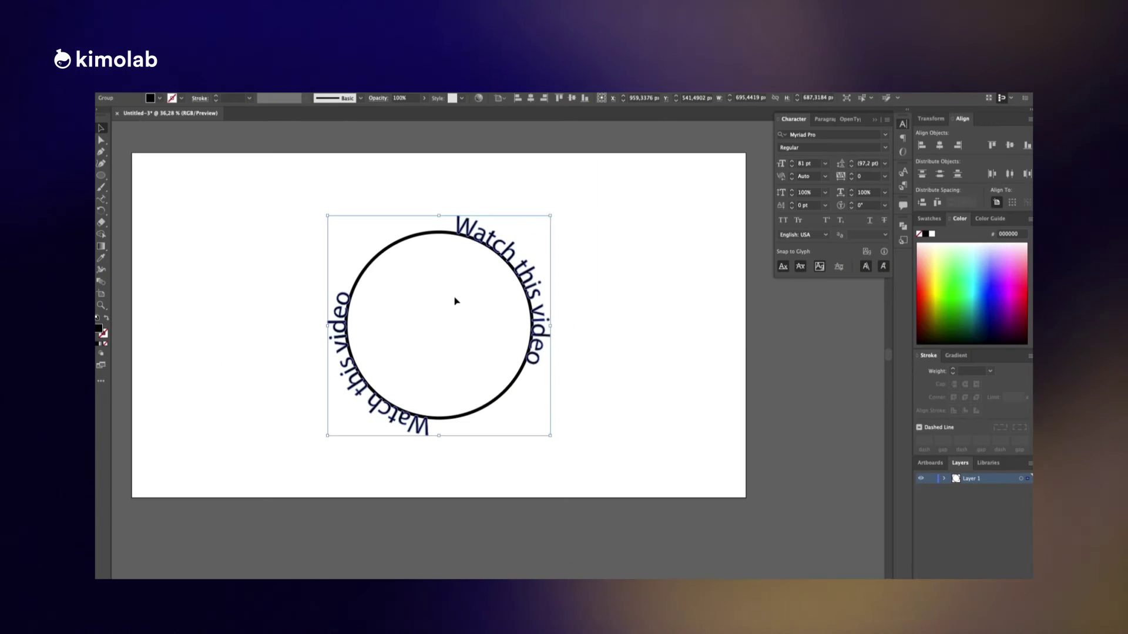
Step: Enlarge the circle so its line runs through the lettering and add anchor points beside the ends of the phrases
left_click(503, 188)
left_click_drag(558, 133, 573, 132)
left_click_drag(540, 232, 554, 227)
key("p")
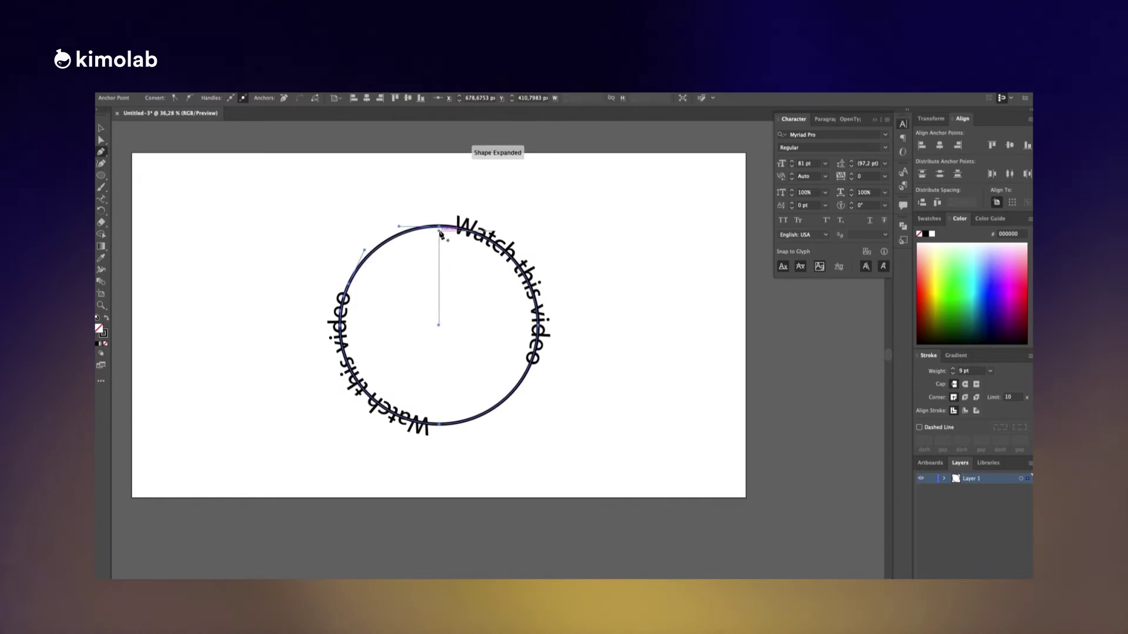
left_click(525, 375)
key("a")
left_click(376, 402)
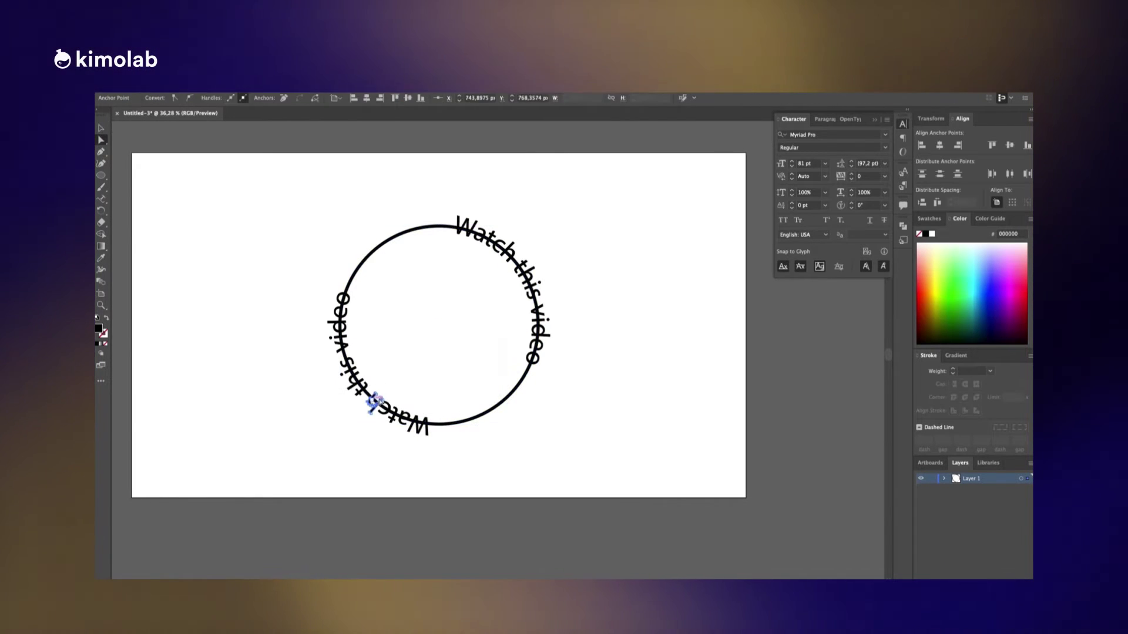
left_click(368, 394, "shift")
left_click(438, 424)
right_click(436, 425)
key("Escape")
key("Delete")
key("Delete")
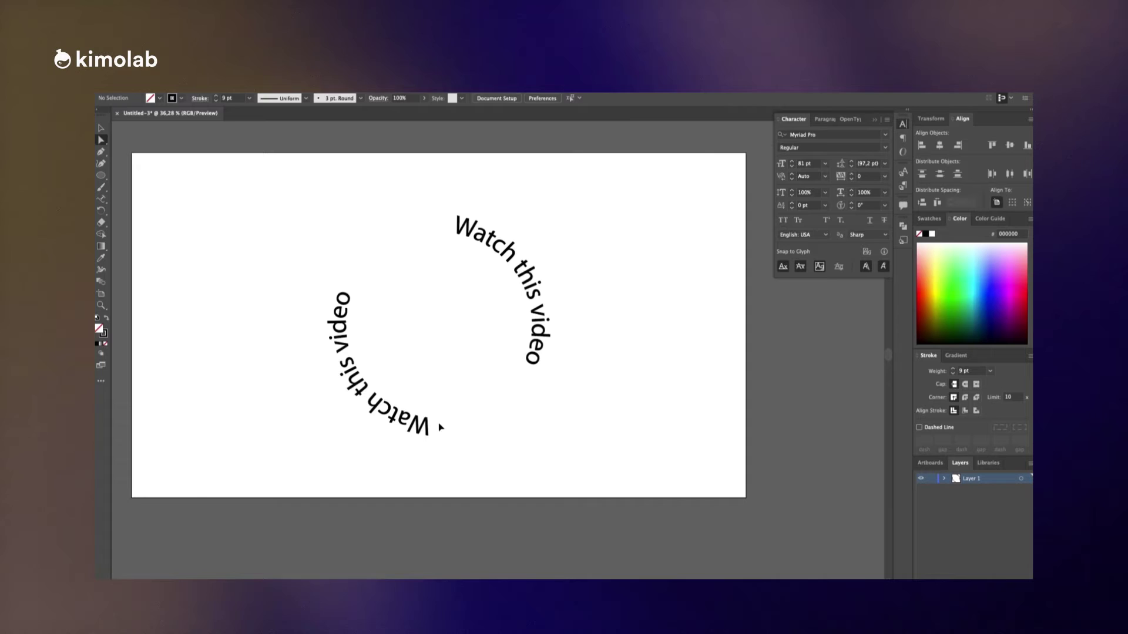
key("super+z")
key("super+z")
Step: Add an anchor point at the end of the right-hand phrase, isolate the circle and delete the arc behind that phrase
key("p")
left_click(528, 370)
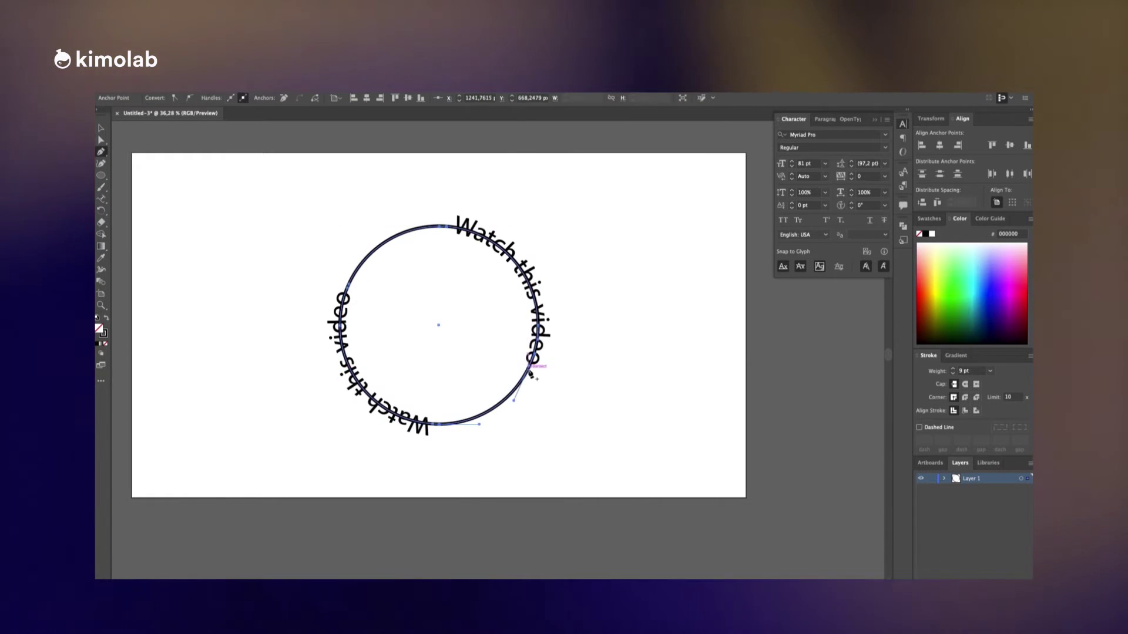
key("v")
double_click(530, 367)
key("a")
left_click(538, 326)
key("Delete")
key("Delete")
key("super+z")
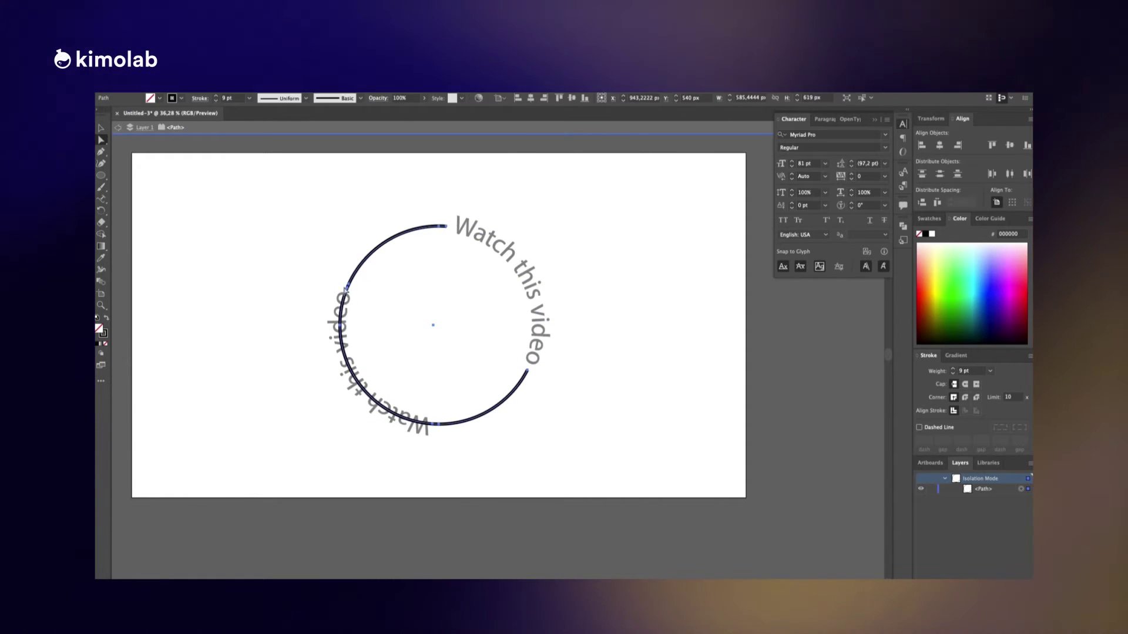
Step: Delete the arc behind the left-hand phrase and the short leftover piece beside the upper "W", and exit isolation mode
left_click(343, 302)
key("Delete")
left_click(340, 326)
key("Delete")
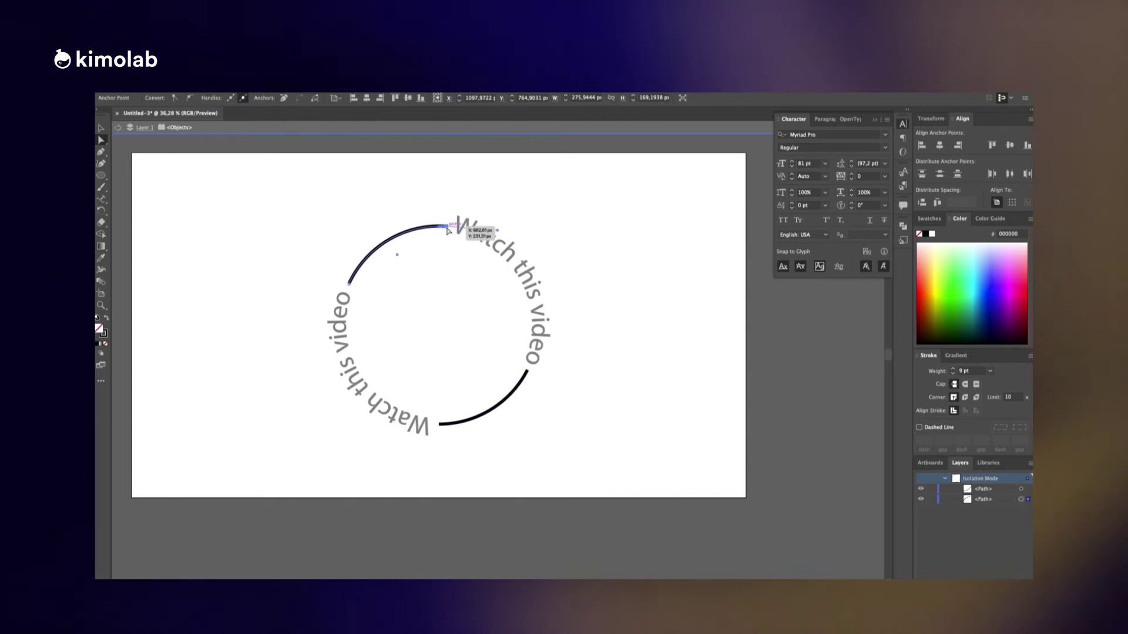
key("Delete")
key("c")
key("Escape")
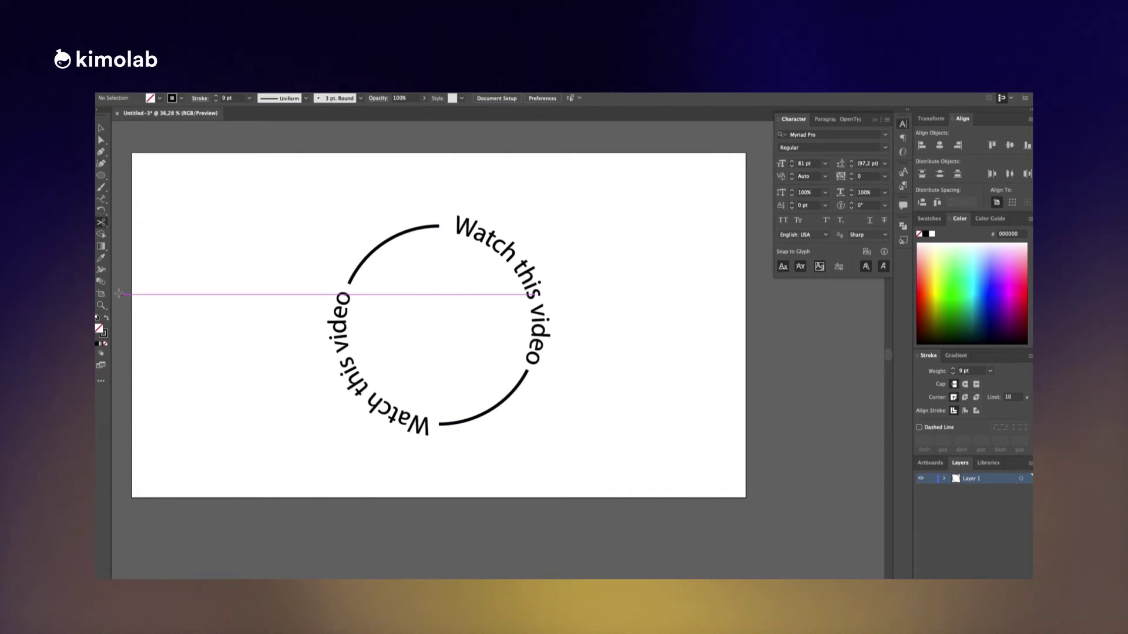
Step: Shrink the artboard around the circular artwork to about 750 × 726 px
key("shift+o")
left_click_drag(131, 325, 321, 325)
left_click_drag(746, 326, 561, 334)
left_click_drag(440, 498, 441, 445)
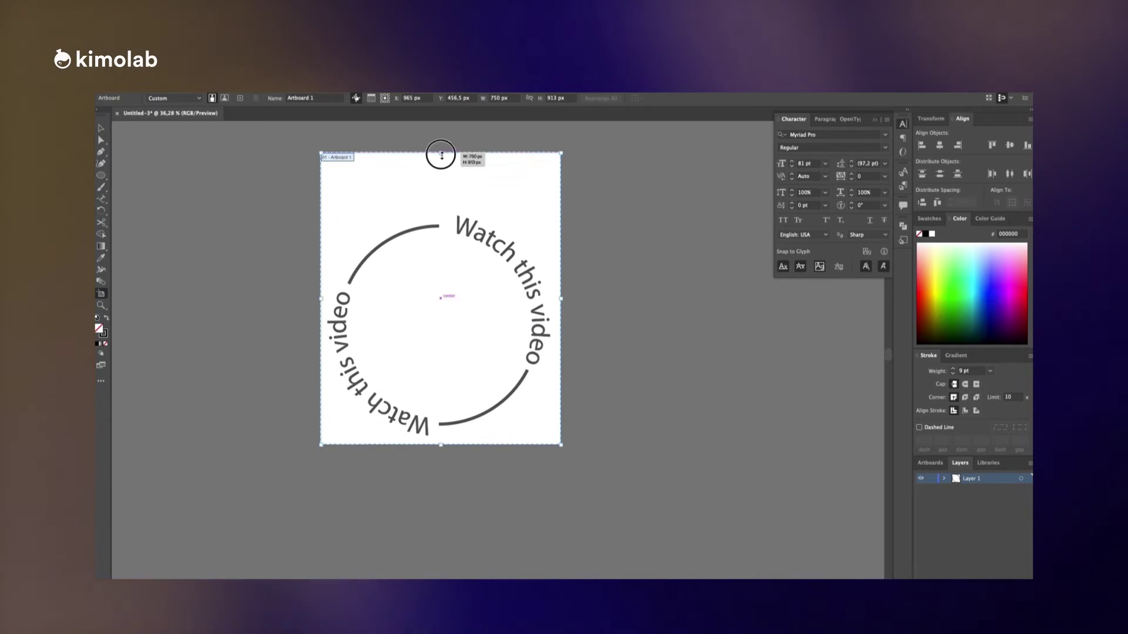
left_click_drag(440, 153, 441, 213)
double_click(460, 98)
key("super+c")
double_click(501, 98)
key("super+v")
key("Return")
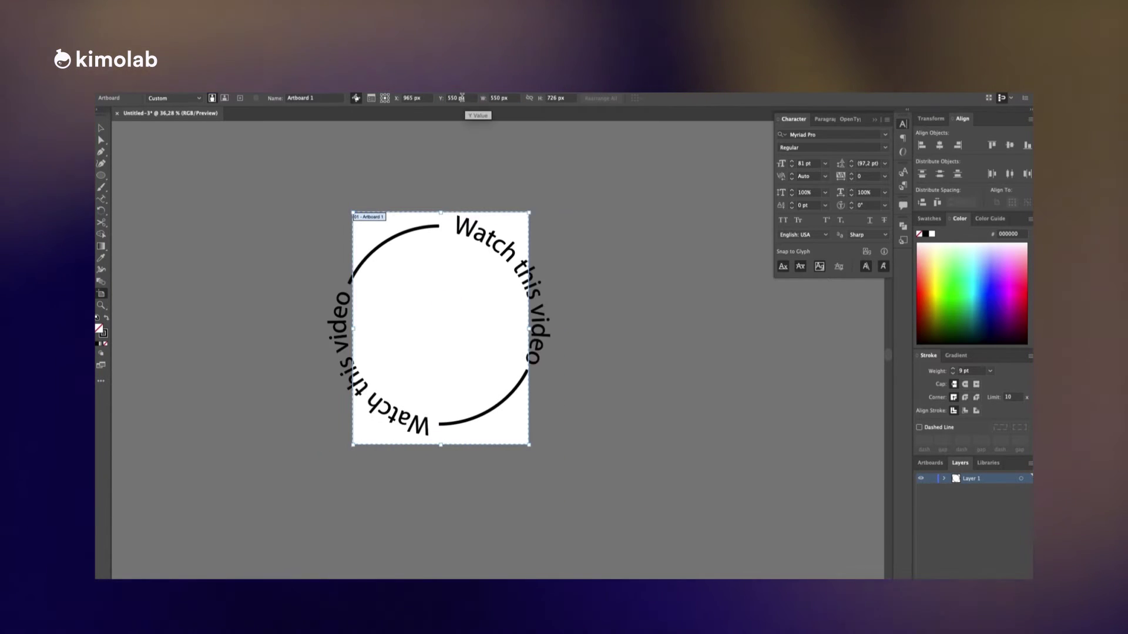
key("super+z")
Step: Copy the artboard's width value into its Y position, setting Y to 750 px
double_click(495, 99)
key("super+c")
double_click(450, 99)
key("super+v")
key("Return")
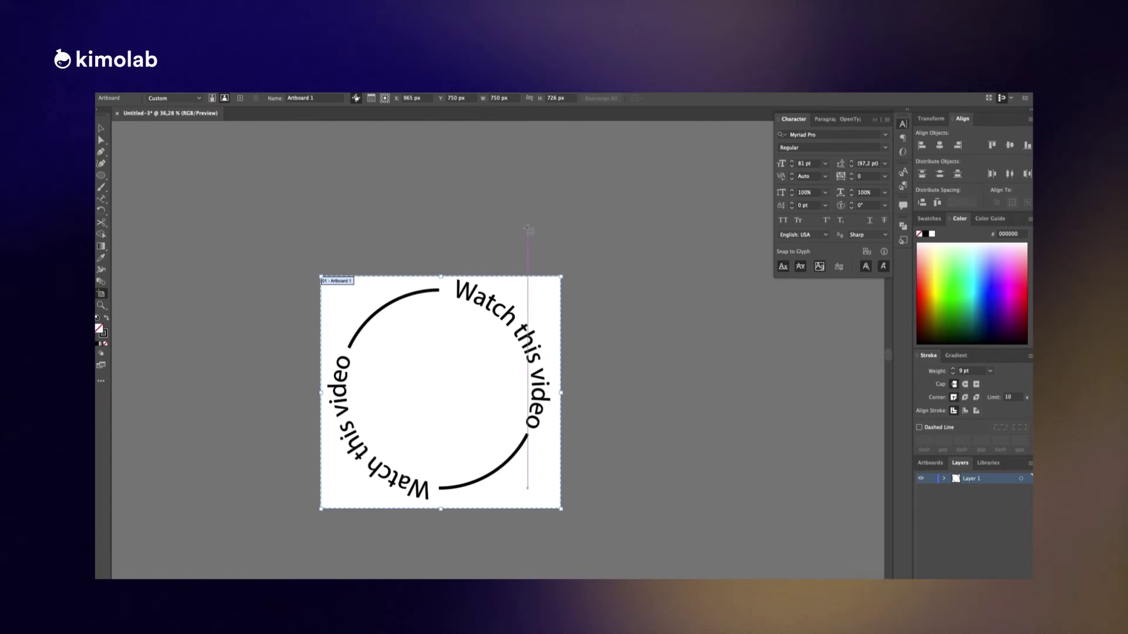
Step: Copy the artboard's 750 px width into its height to make it square, and leave artboard editing
double_click(495, 99)
key("super+c")
double_click(554, 99)
key("super+v")
key("Return")
left_click(101, 129)
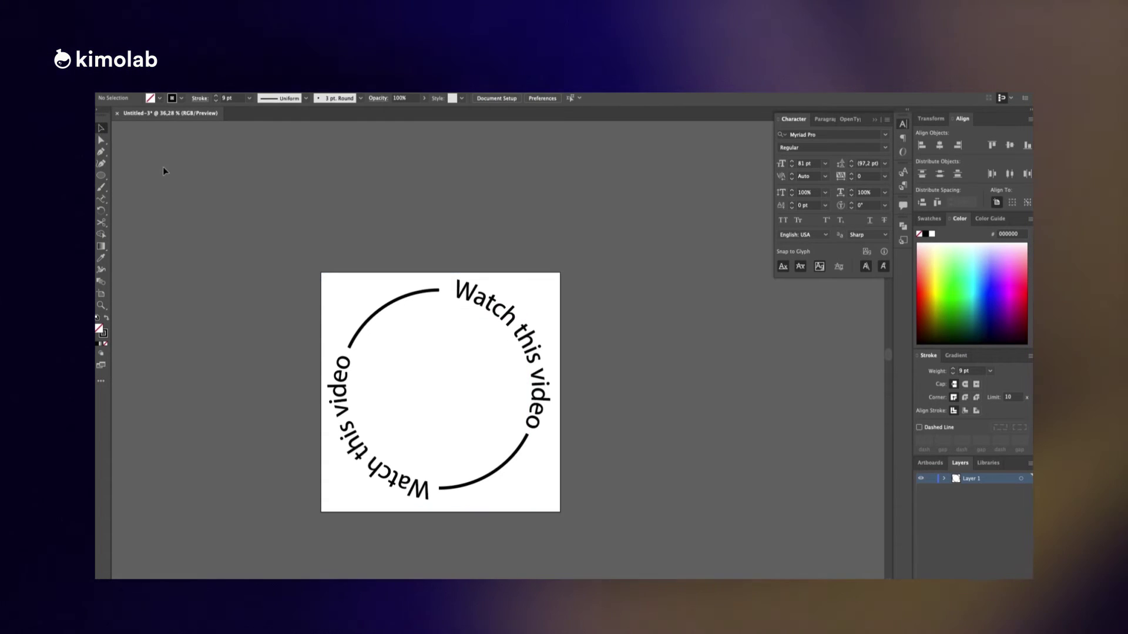
Step: Start exporting the artwork with Export As
left_click(161, 70)
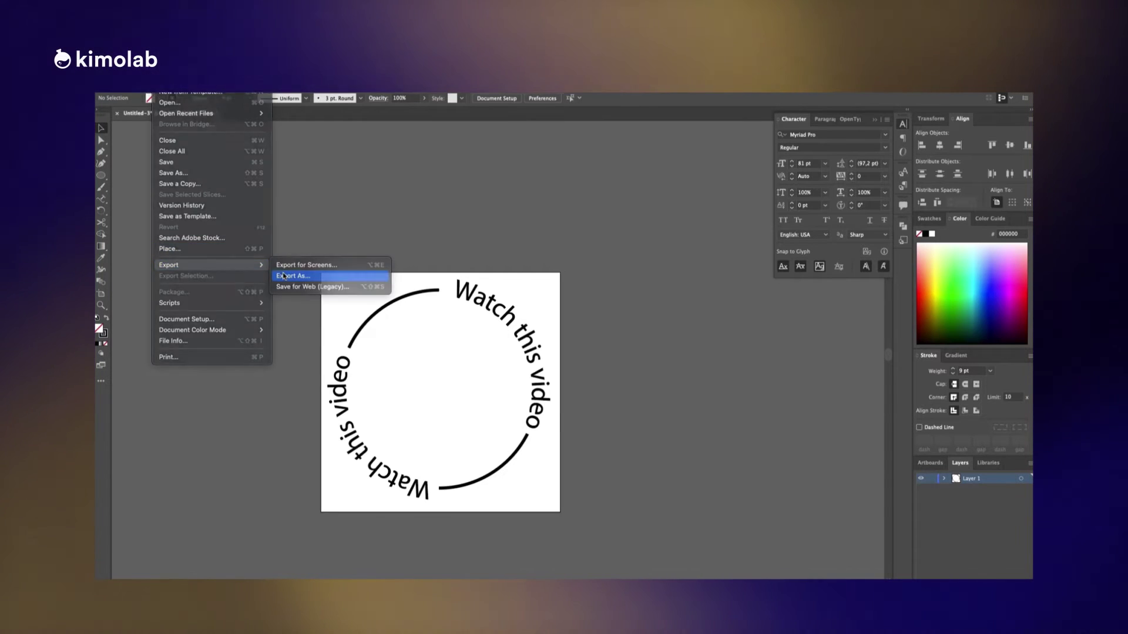
left_click(315, 280)
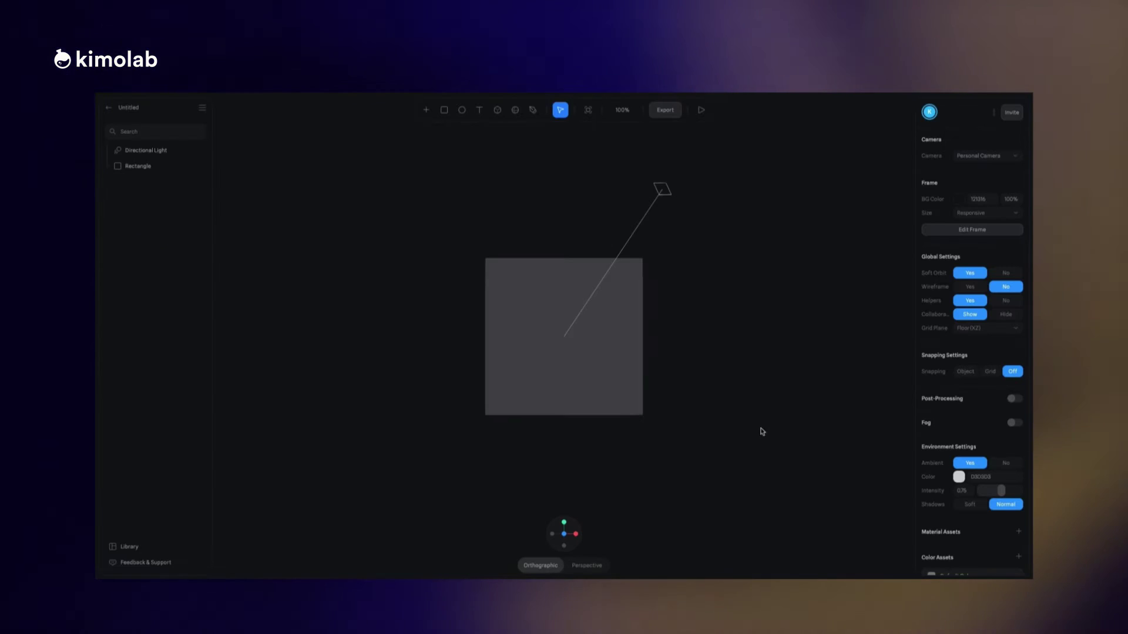
Step: In Spline, delete the default rectangle from the new scene and rename the file "Custom cursor"
left_click(599, 390)
key("Delete")
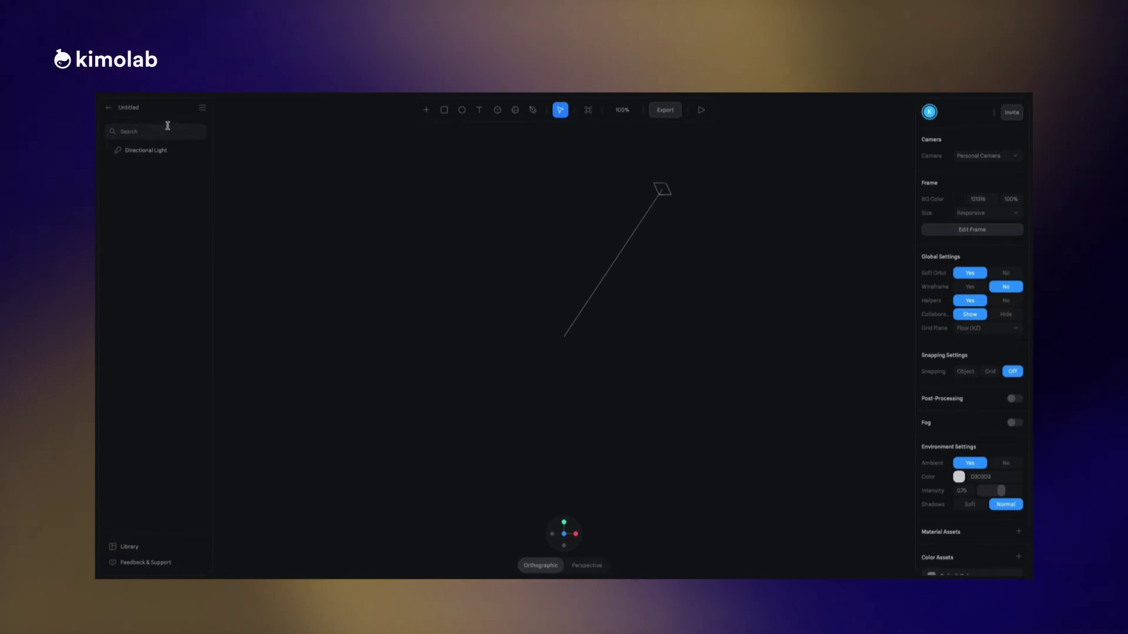
left_click(133, 108)
double_click(132, 108)
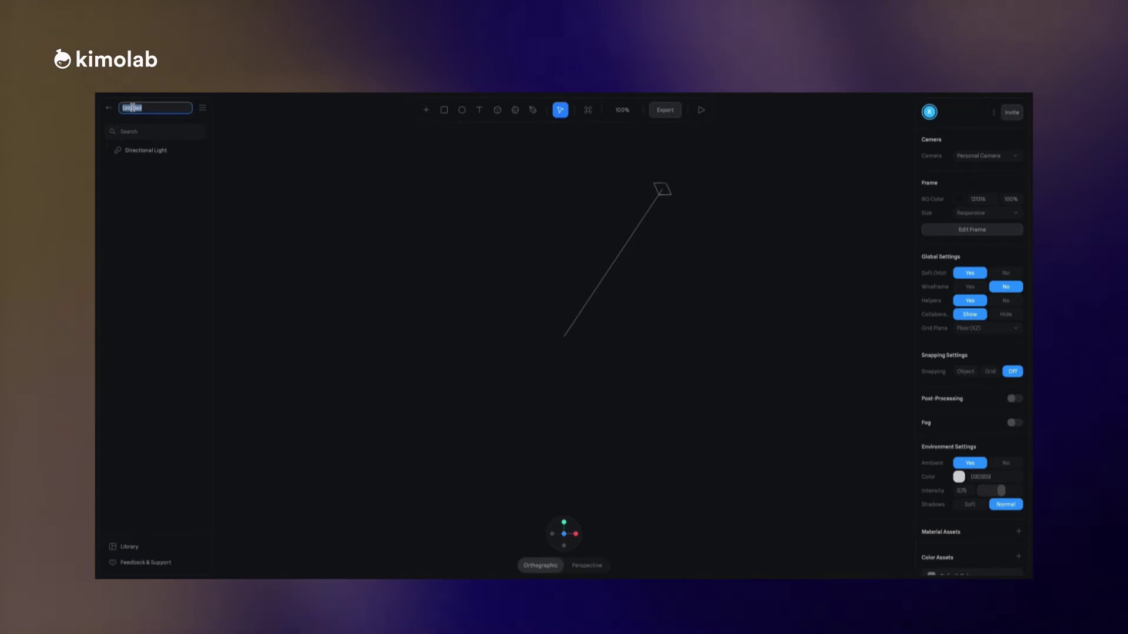
type("Custom cursor")
Step: Bring the circular text artwork into the scene, scale it down and centre it on the origin
left_click(559, 352)
key("ctrl+v")
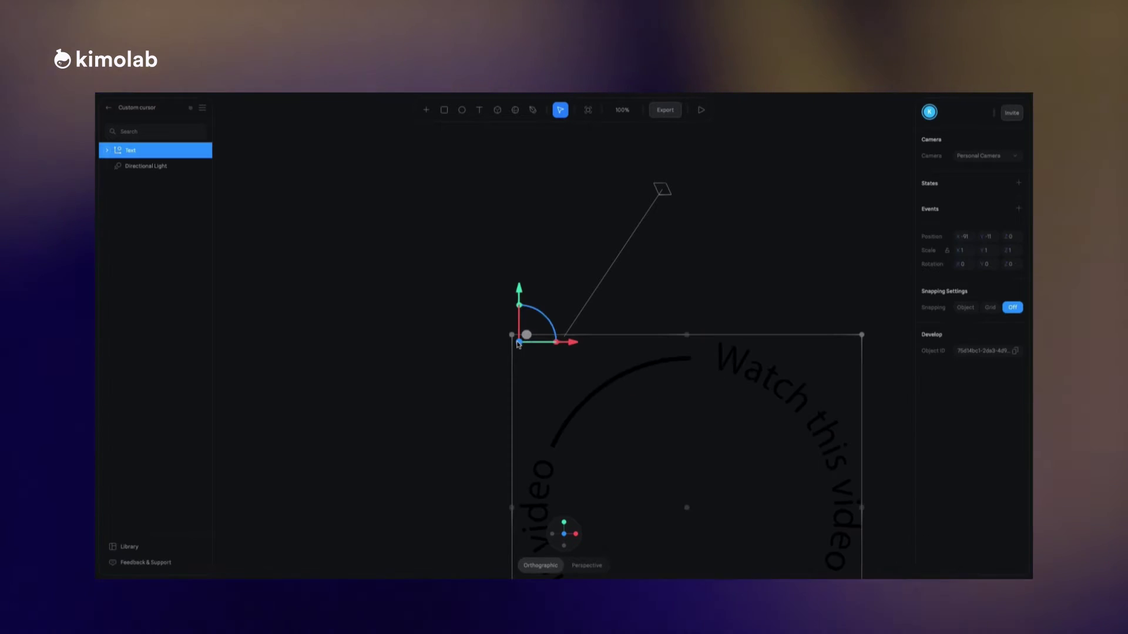
left_click_drag(510, 334, 580, 274)
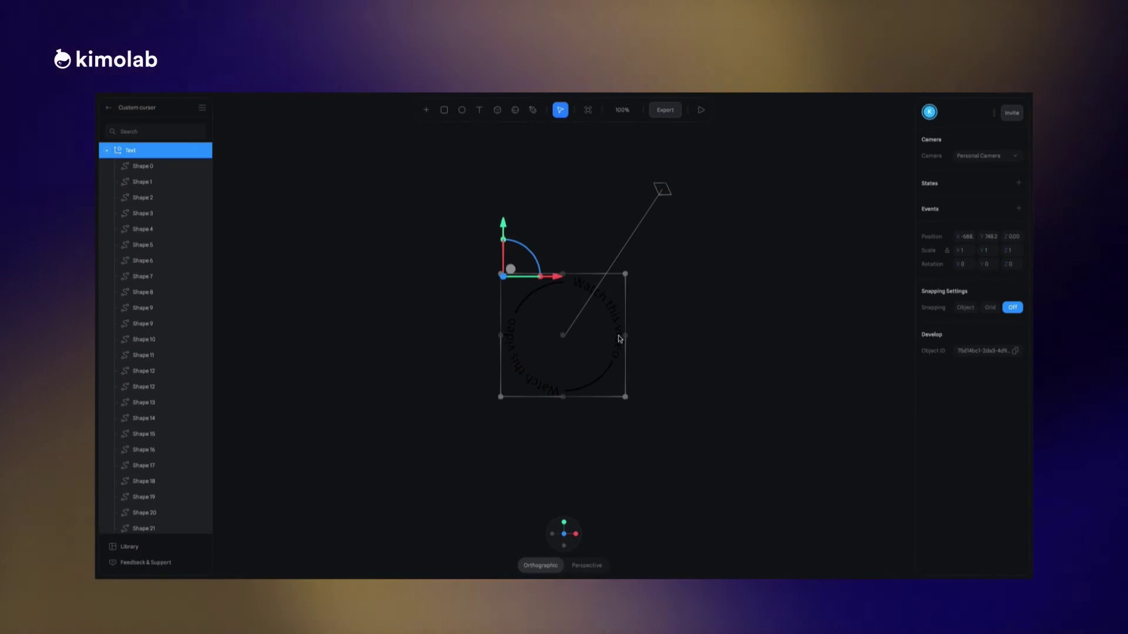
Step: Draw a circle about 300 × 300 from the centre of the text and move the Text group above the Ellipse in the layer order
left_click(461, 111)
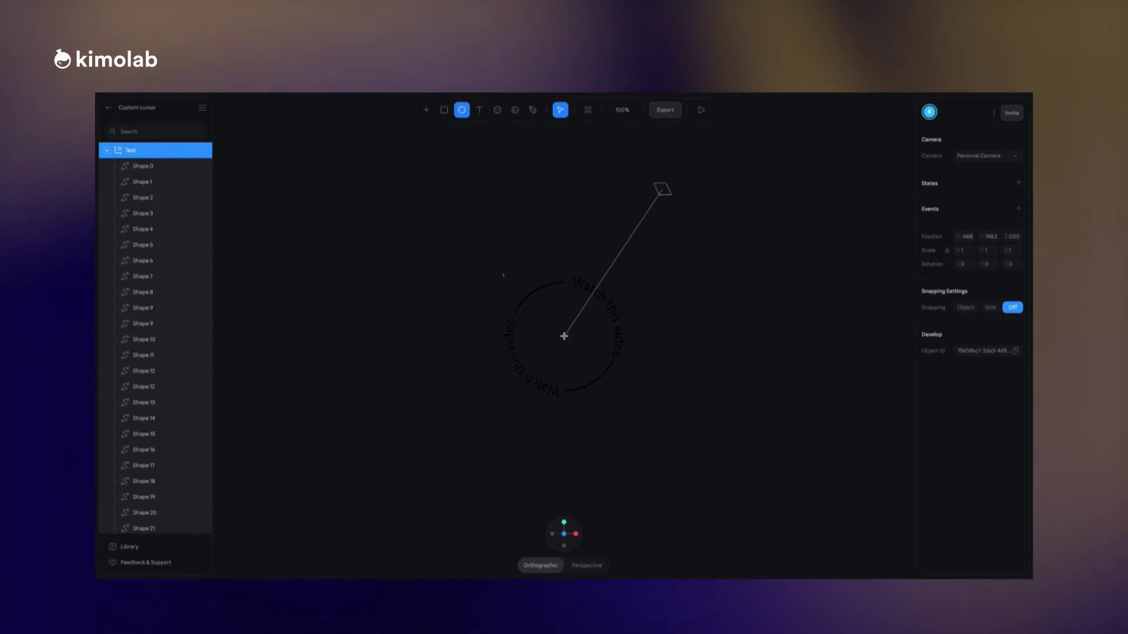
left_click_drag(564, 336, 643, 403)
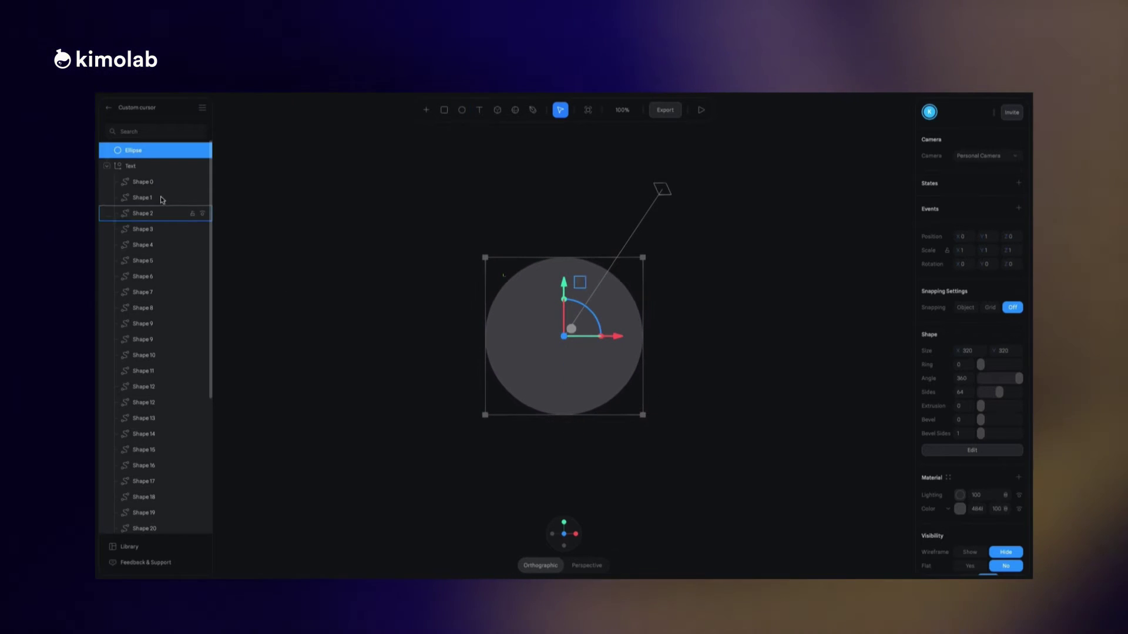
left_click(107, 166)
left_click_drag(126, 166, 125, 145)
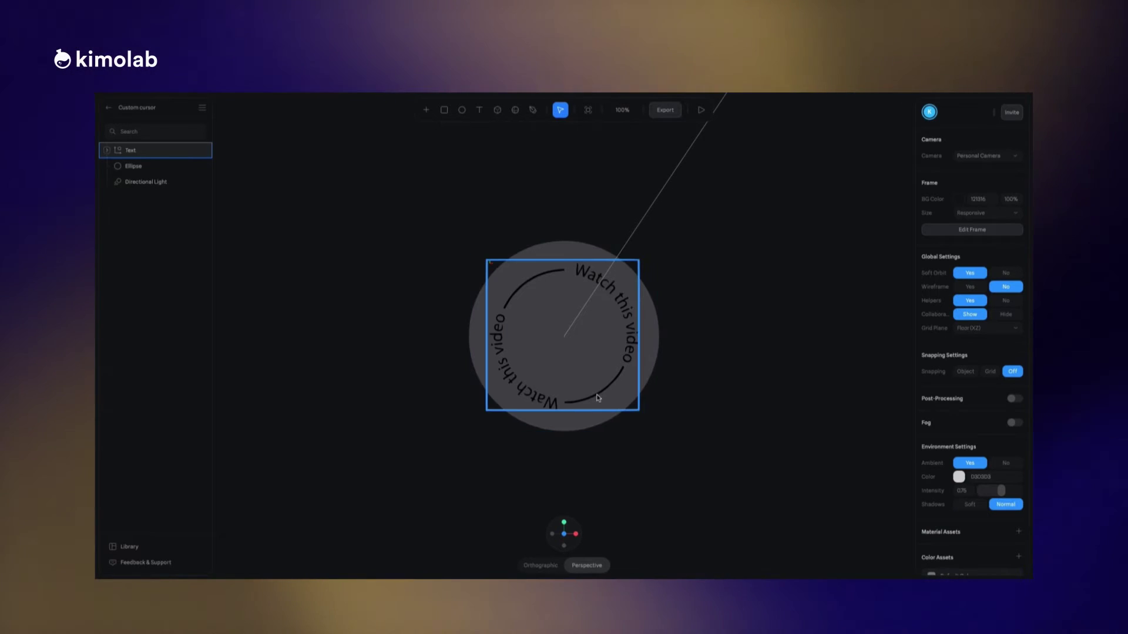
Step: Group the text artwork with the ellipse into a group named "Cursor" and lighten the ellipse's material colour to near white
left_click(598, 398)
left_click(649, 362)
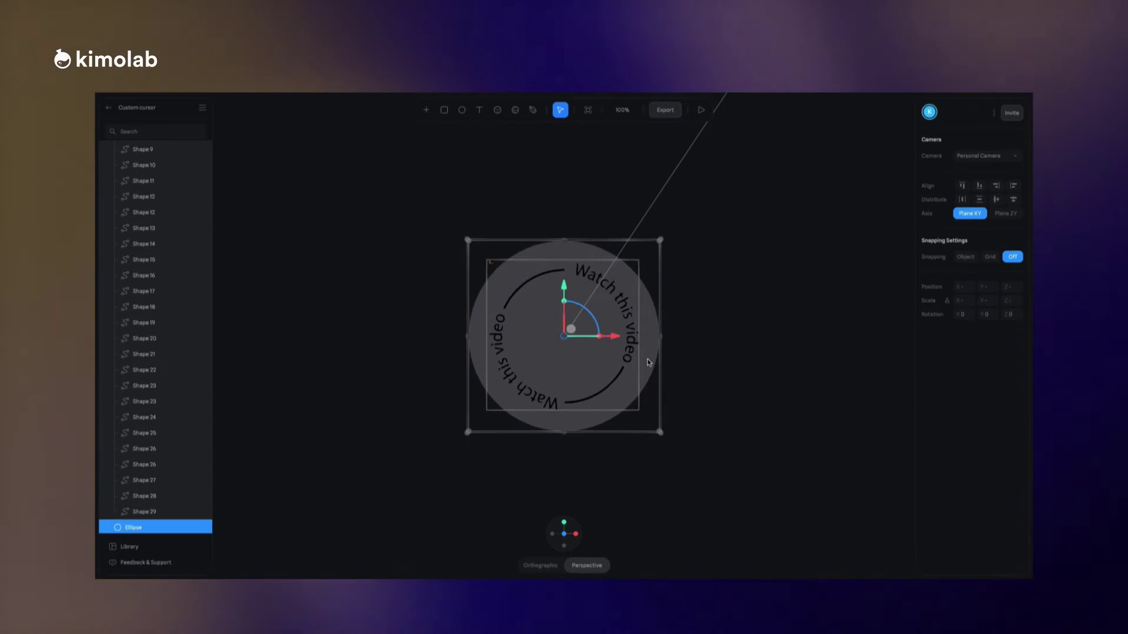
key("super+g")
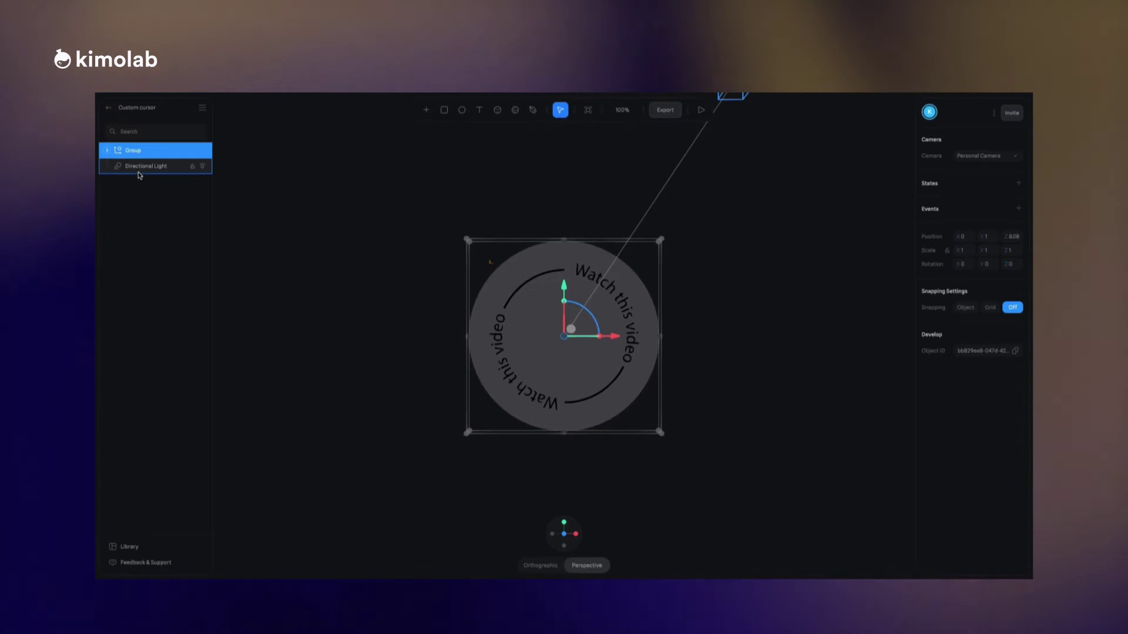
double_click(646, 365)
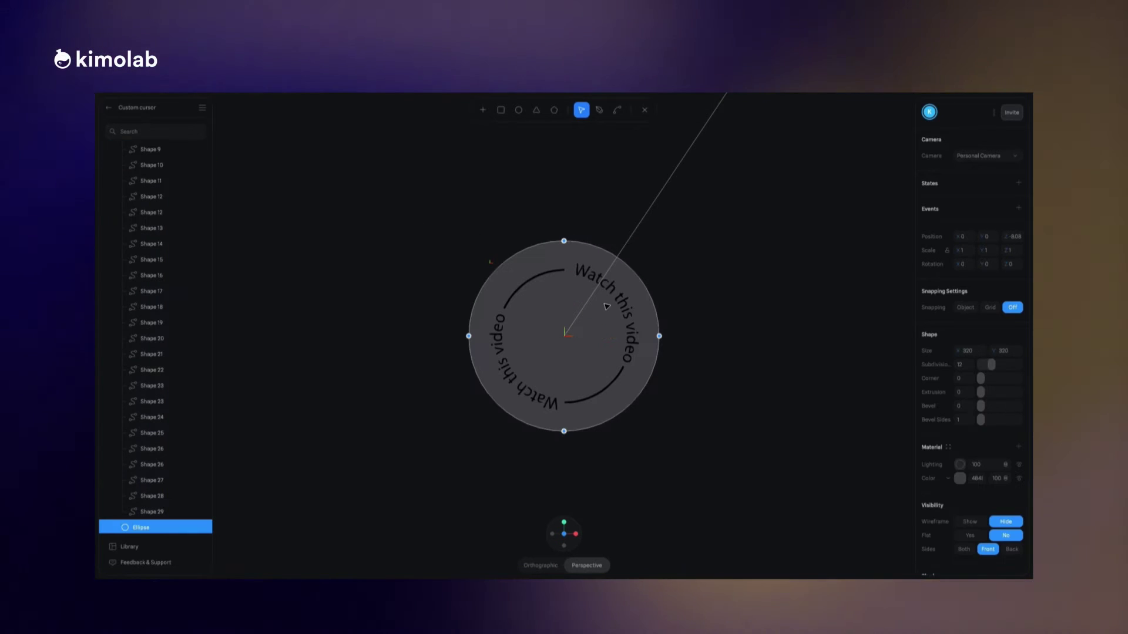
left_click(958, 482)
left_click_drag(932, 503, 904, 503)
Step: Wrap the Text layer inside the Cursor group in its own group and rename that new group "Text"
left_click(146, 167)
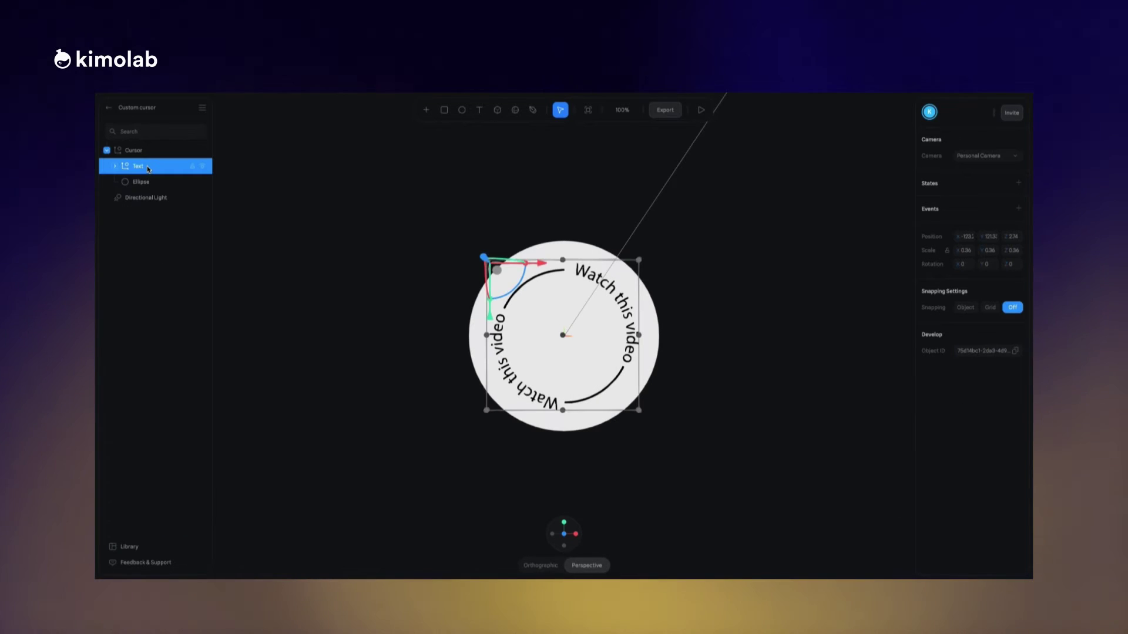
double_click(147, 166)
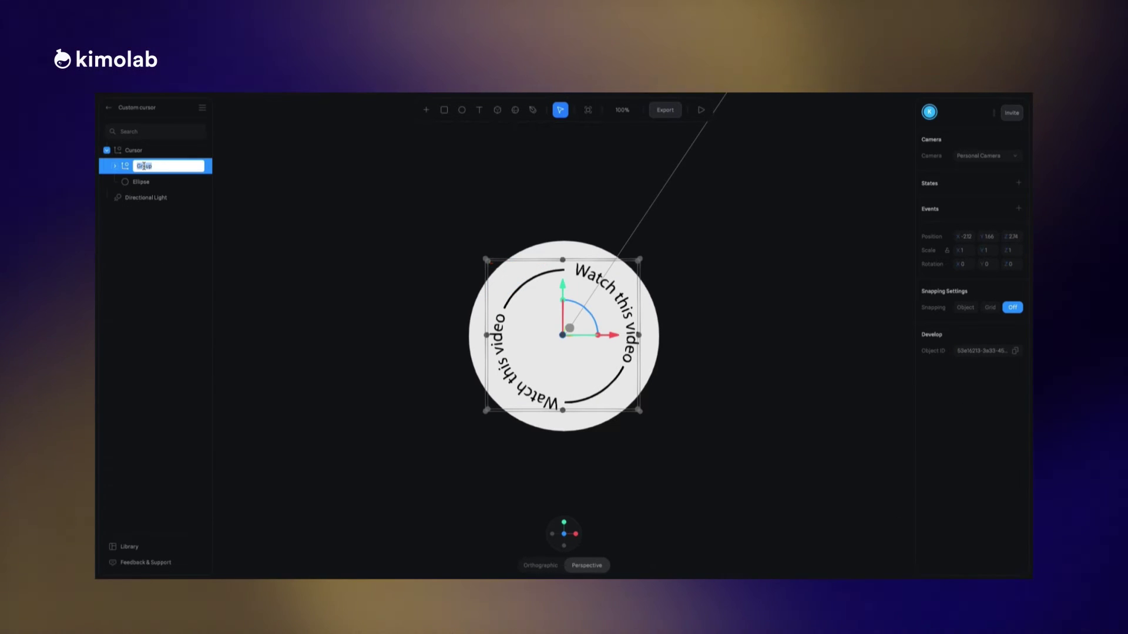
type("1ex")
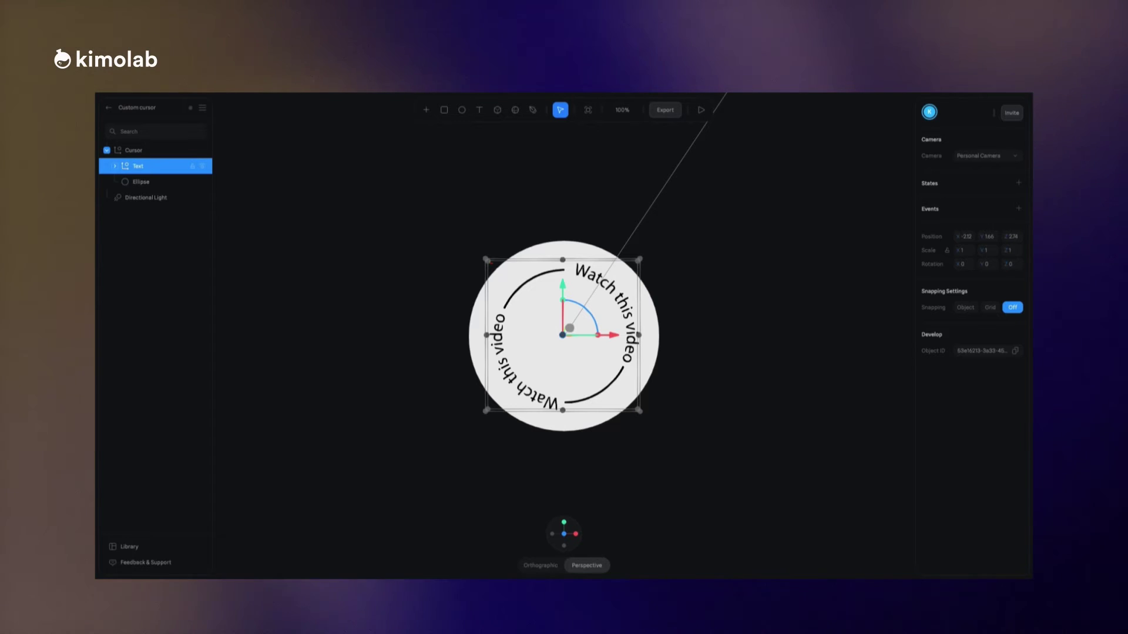
Step: Add a second state to the Text group, rotate it about Z in that state, and switch back to Base State
left_click(1019, 182)
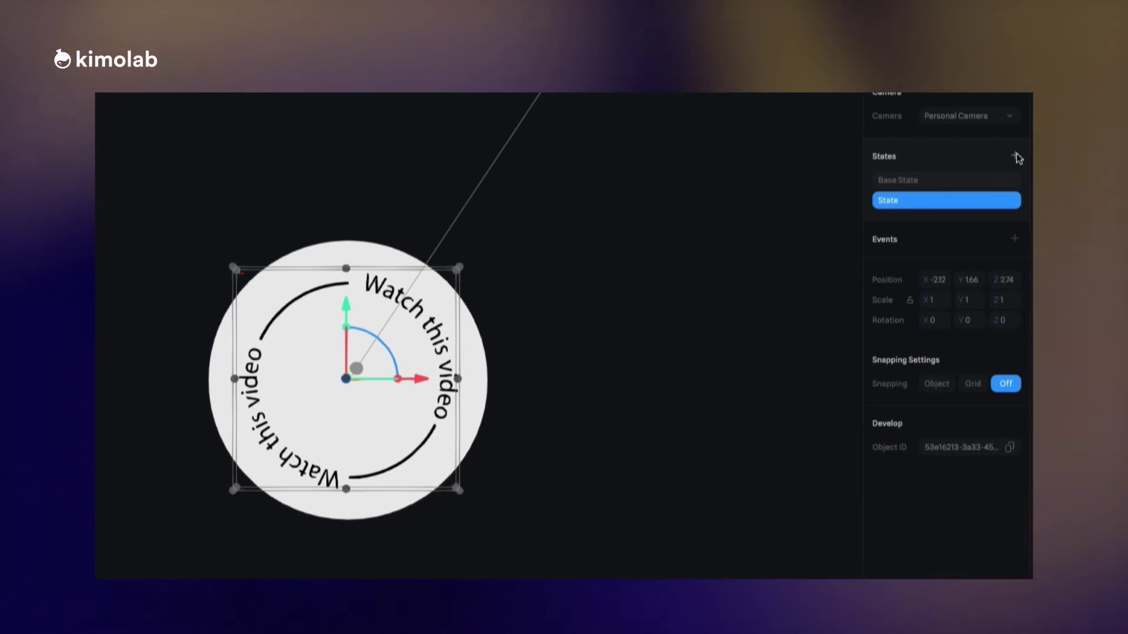
left_click(931, 181)
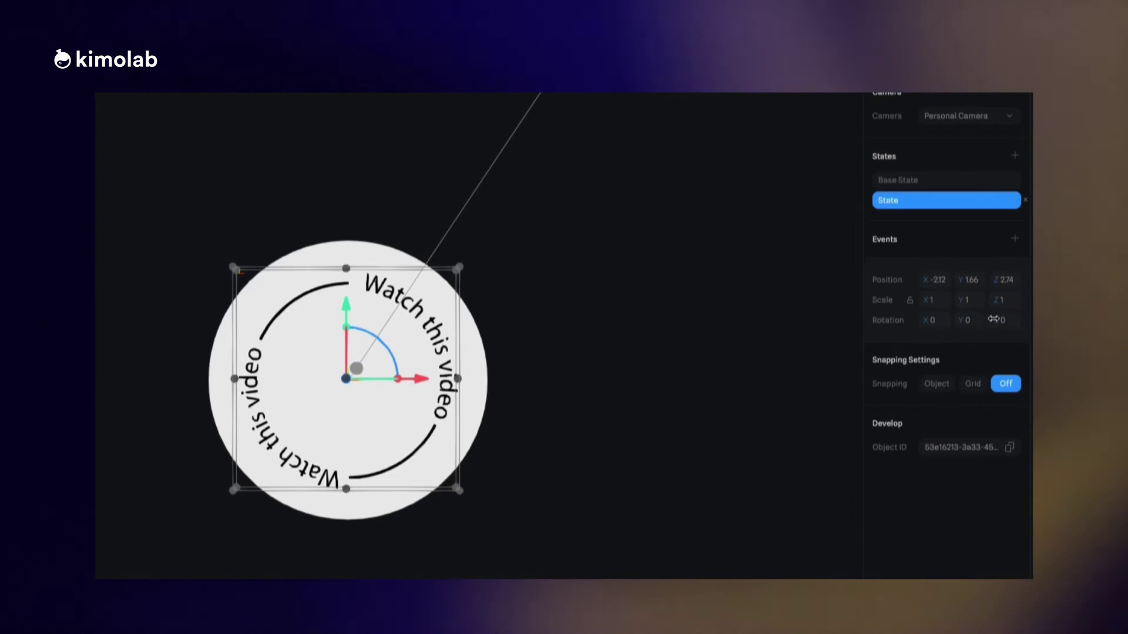
mouse_move(998, 320)
left_mouse_down()
mouse_move(640, 320)
mouse_move(996, 321)
left_mouse_up()
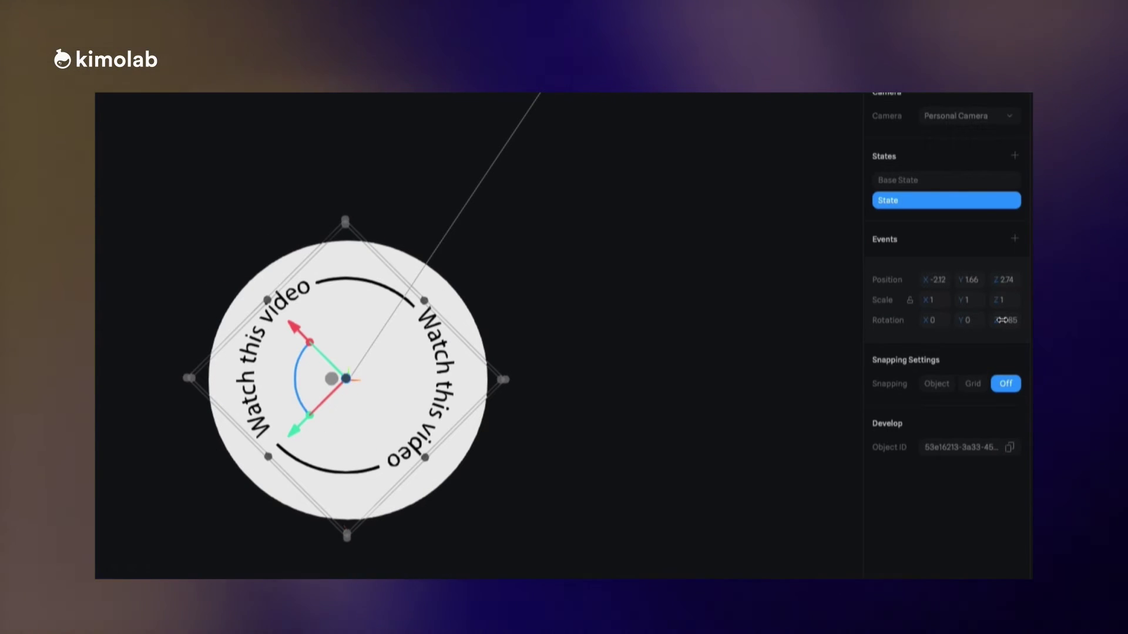
key("ctrl+z")
mouse_move(998, 320)
left_mouse_down()
mouse_move(1029, 320)
mouse_move(998, 320)
left_mouse_up()
left_click(992, 179)
Step: Add a Start event to the Text group targeting State, with Cycle on, a duration of 60 and a Linear transition
left_click(1015, 239)
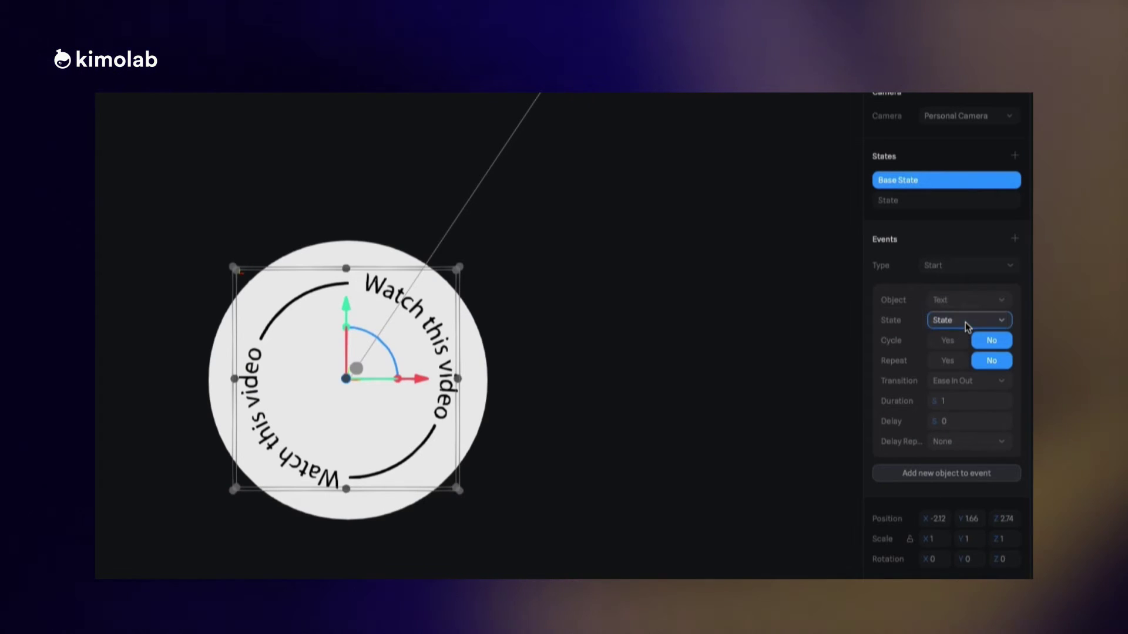
left_click(947, 340)
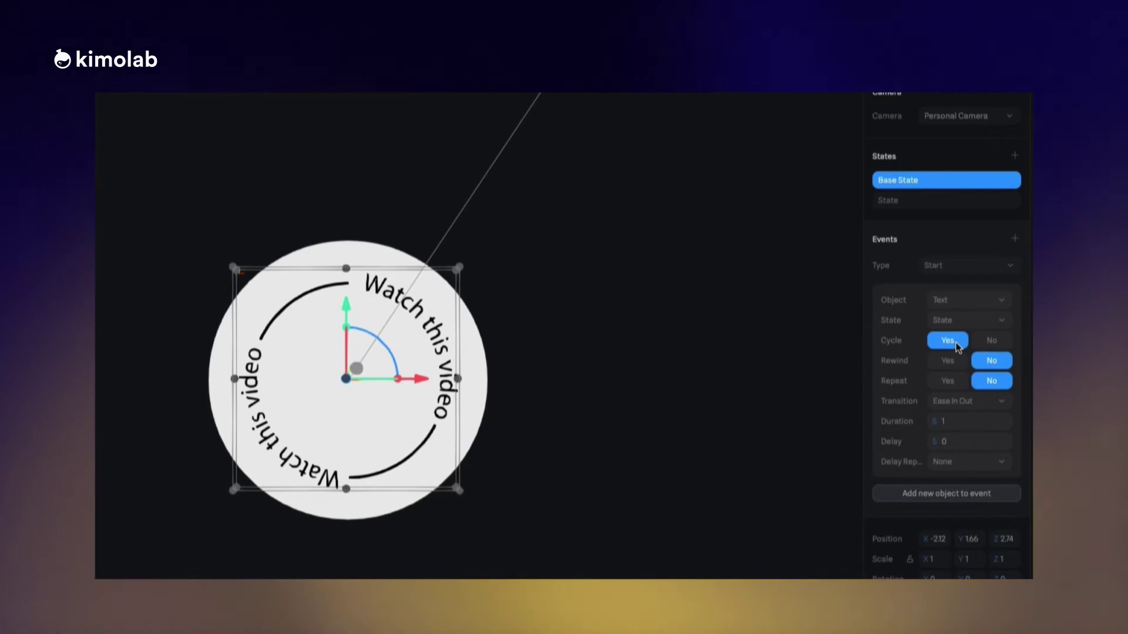
left_click(960, 421)
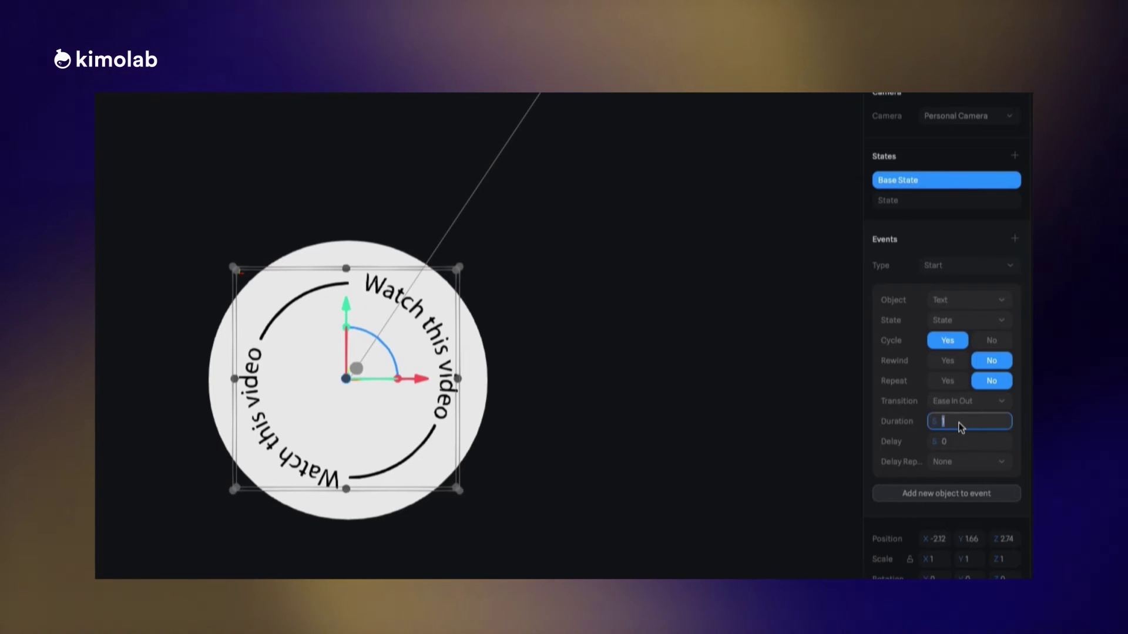
key("BackSpace")
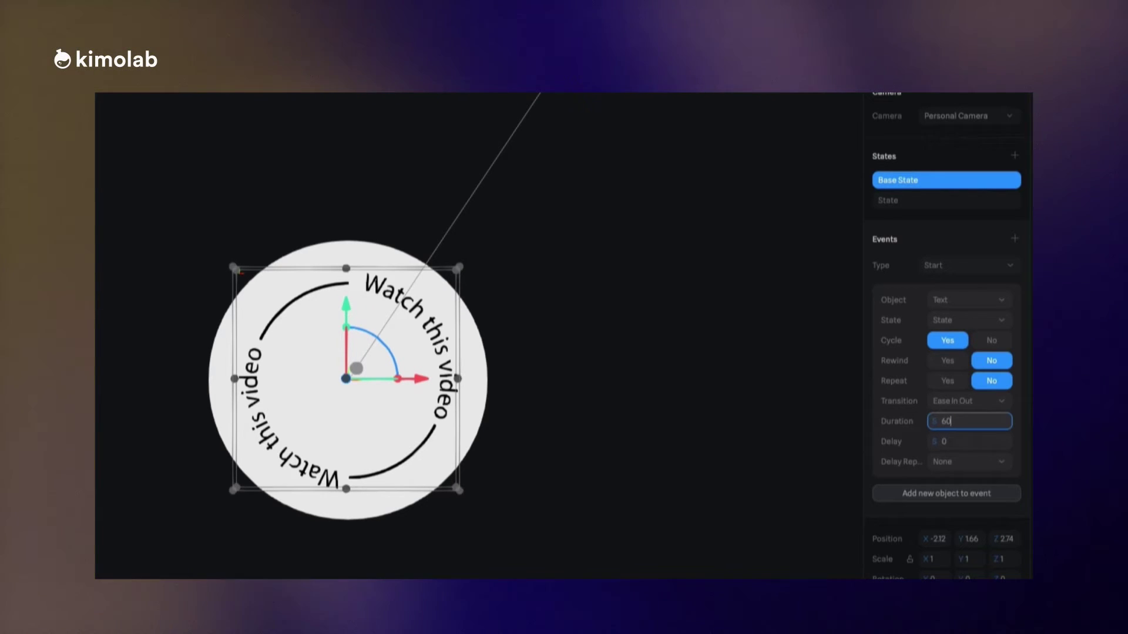
left_click(968, 401)
left_click(952, 358)
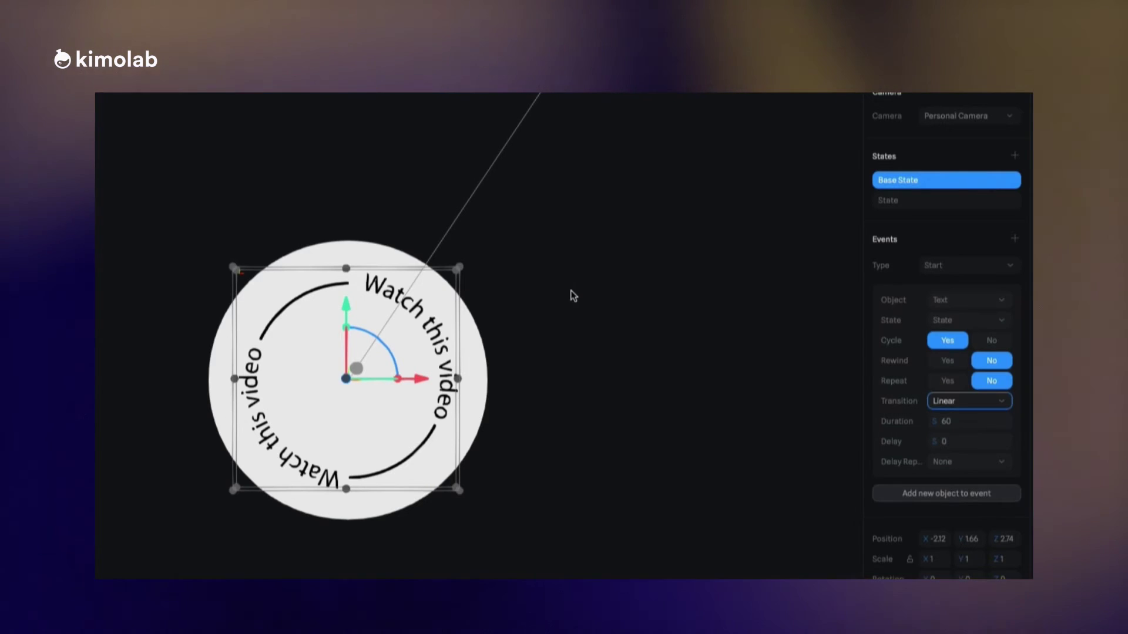
Step: Play the scene to examine the text's rotation and return to editing
left_click(565, 305)
left_click(701, 111)
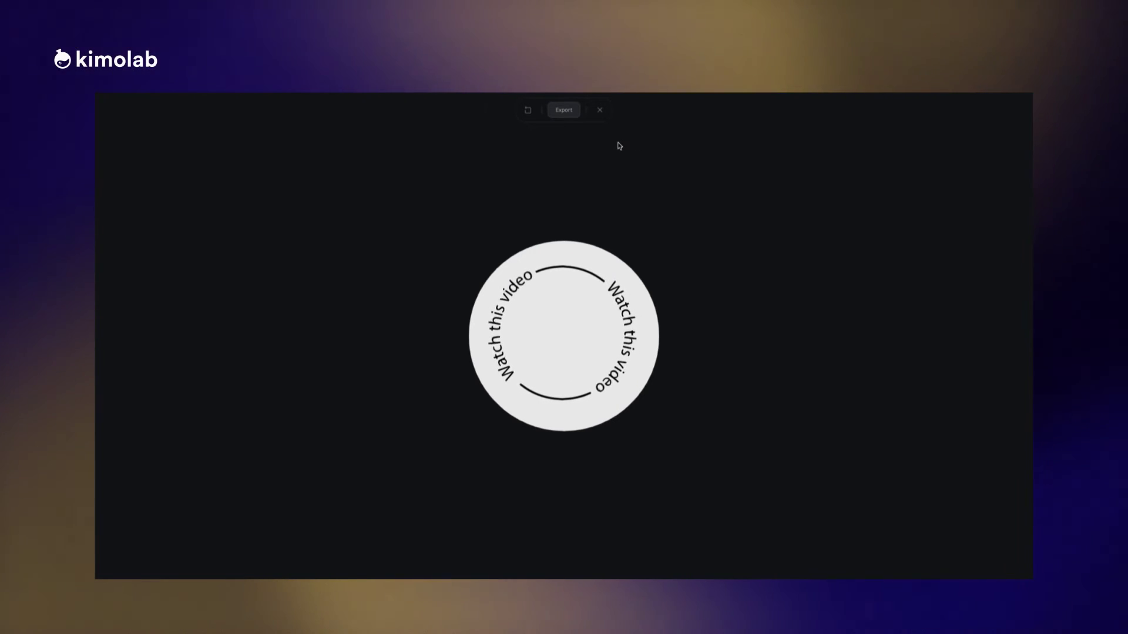
left_click(599, 110)
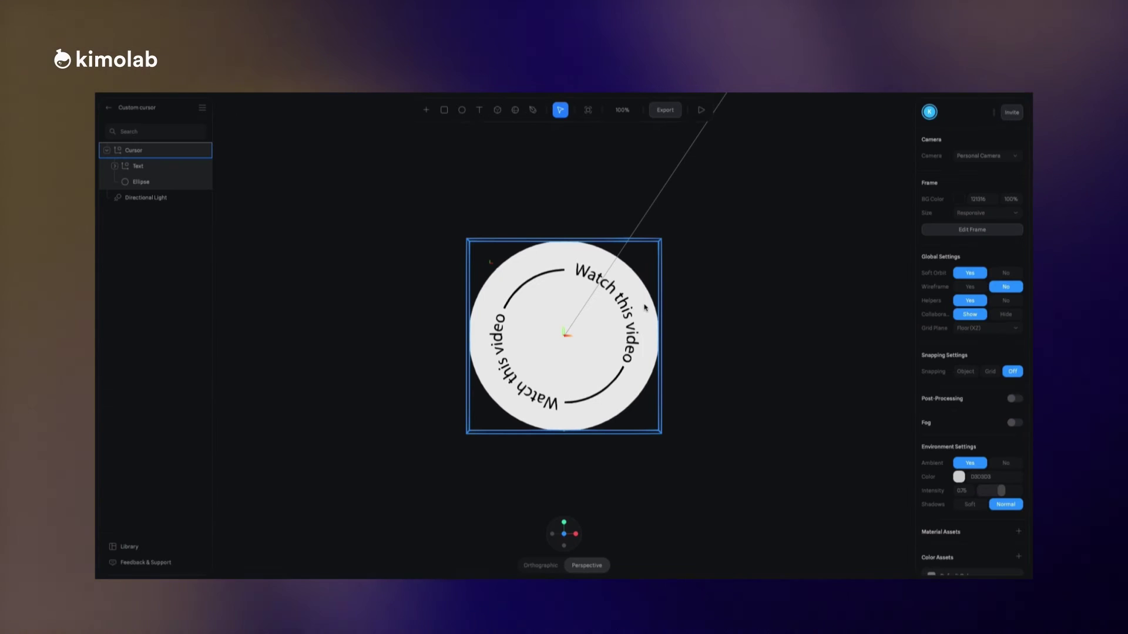
Step: Scale the whole Cursor group down proportionally
left_click(645, 307)
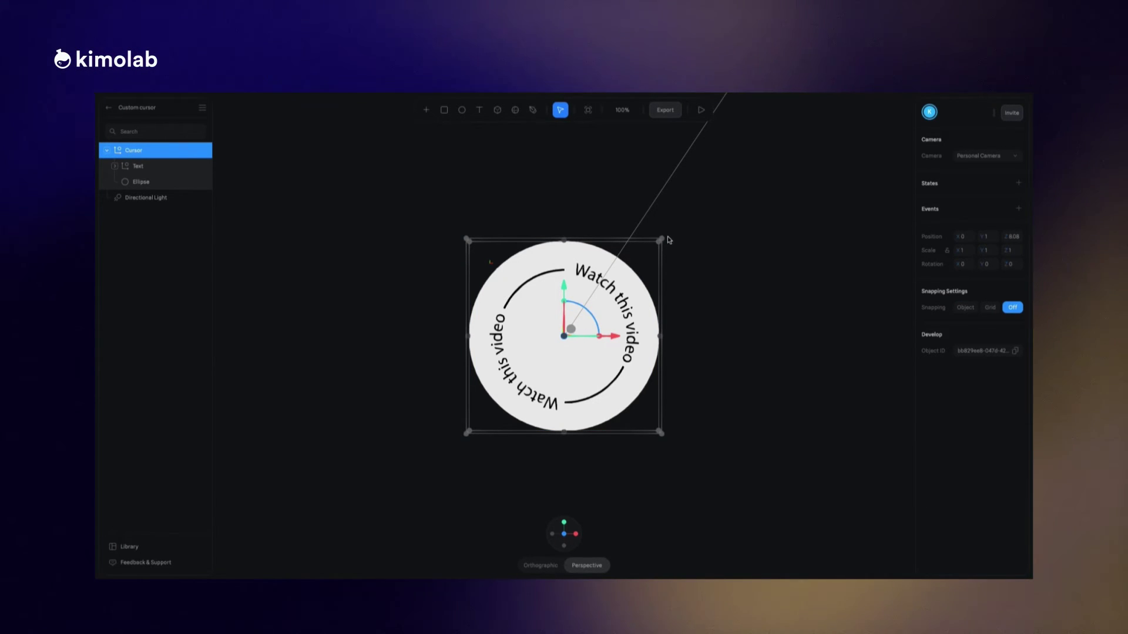
left_click_drag(664, 238, 618, 280)
left_click(697, 307)
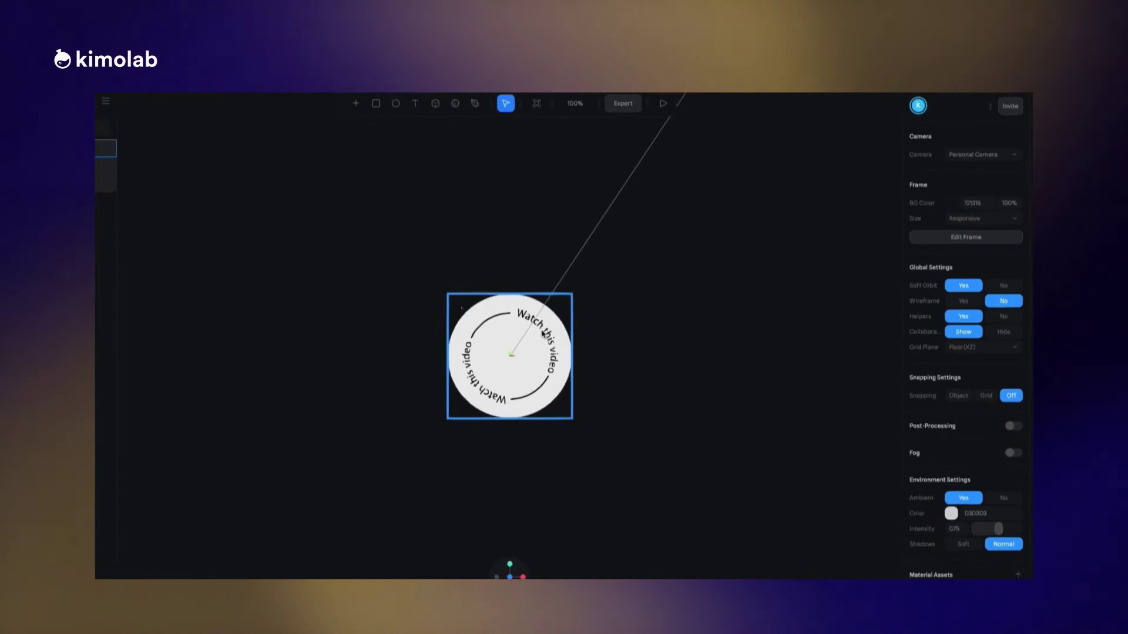
Step: Add an event to the Cursor group and change its type to Follow
left_click(593, 316)
left_click(238, 437)
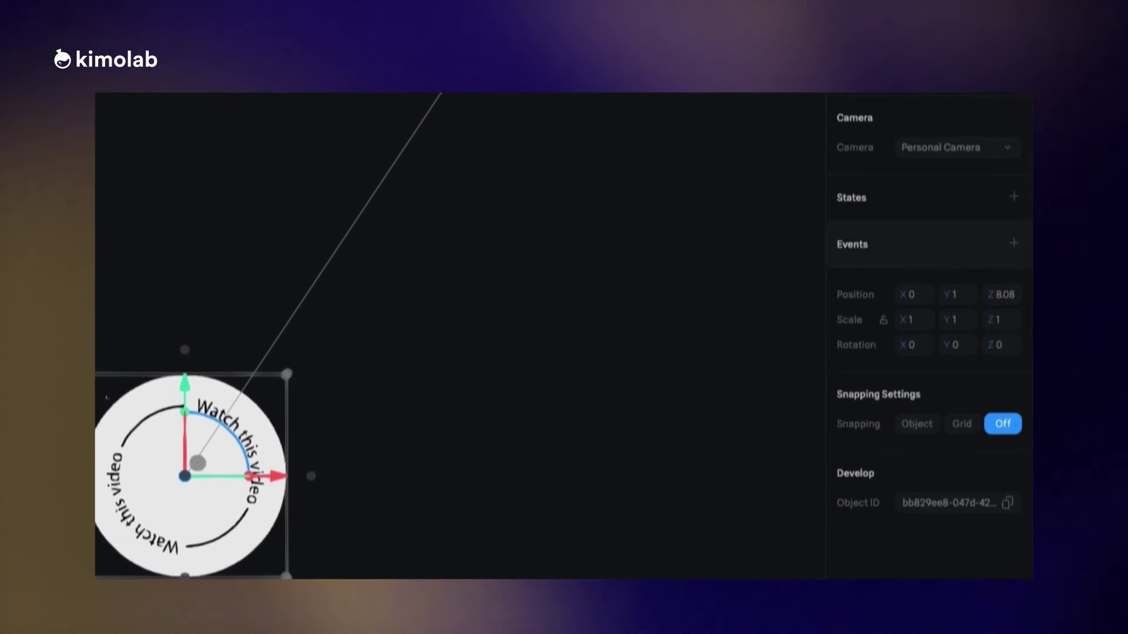
left_click(1014, 245)
left_click(987, 277)
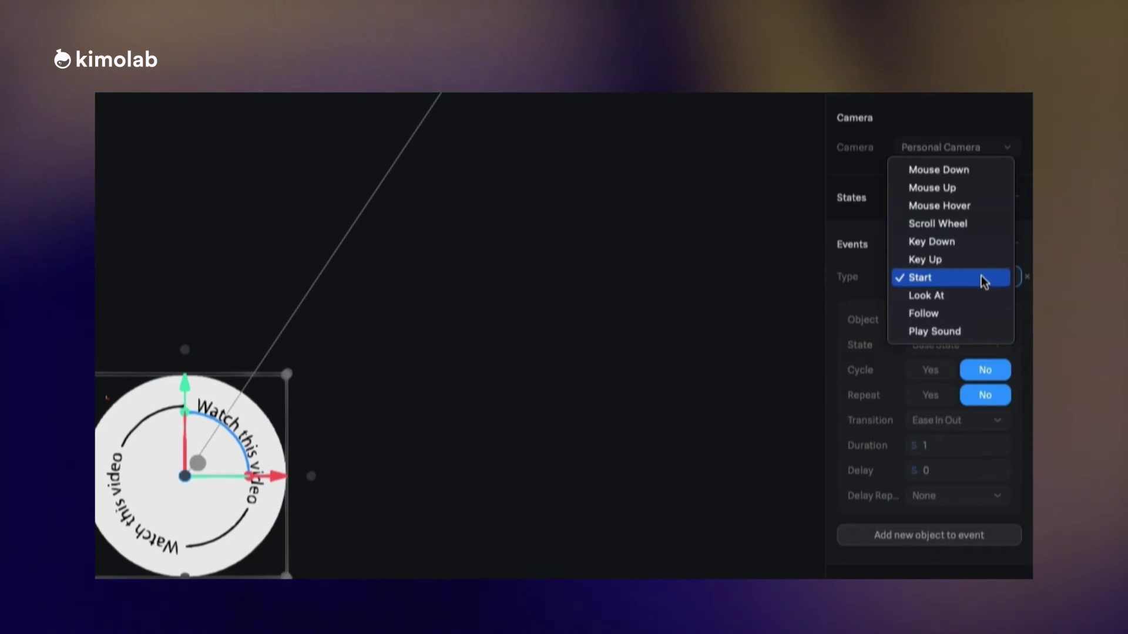
left_click(955, 315)
left_click(607, 420)
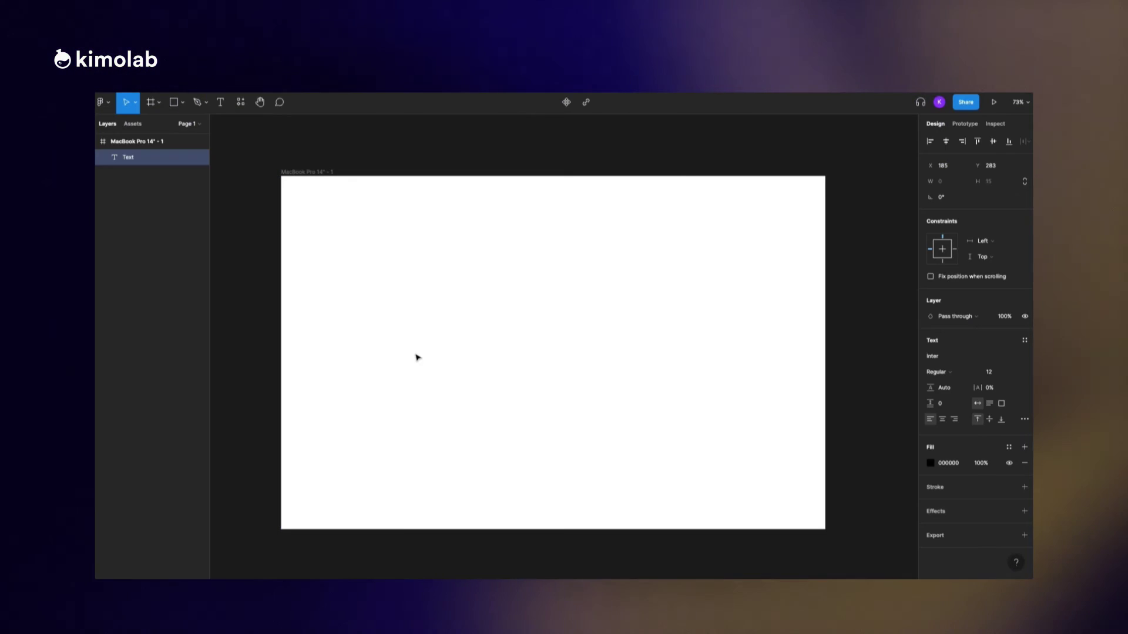
Step: In Figma, enter the heading "Watch this video" on the MacBook Pro frame and set it to size 36, Bold
type("ch this video")
key("ctrl+a")
left_click(993, 372)
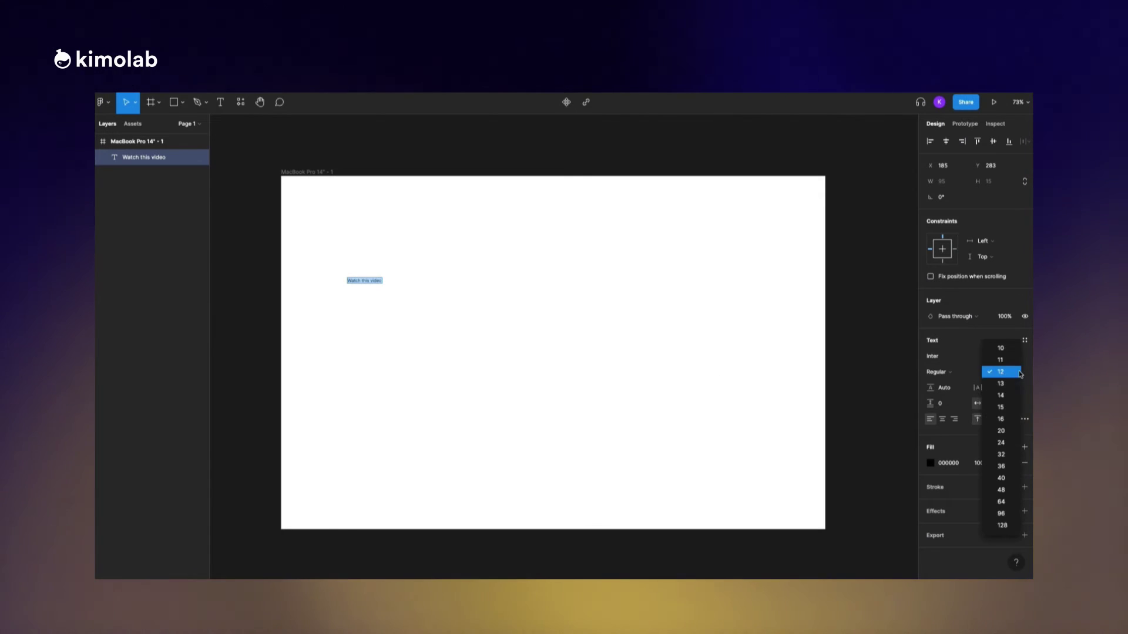
left_click(1004, 466)
left_click(949, 371)
left_click(950, 383)
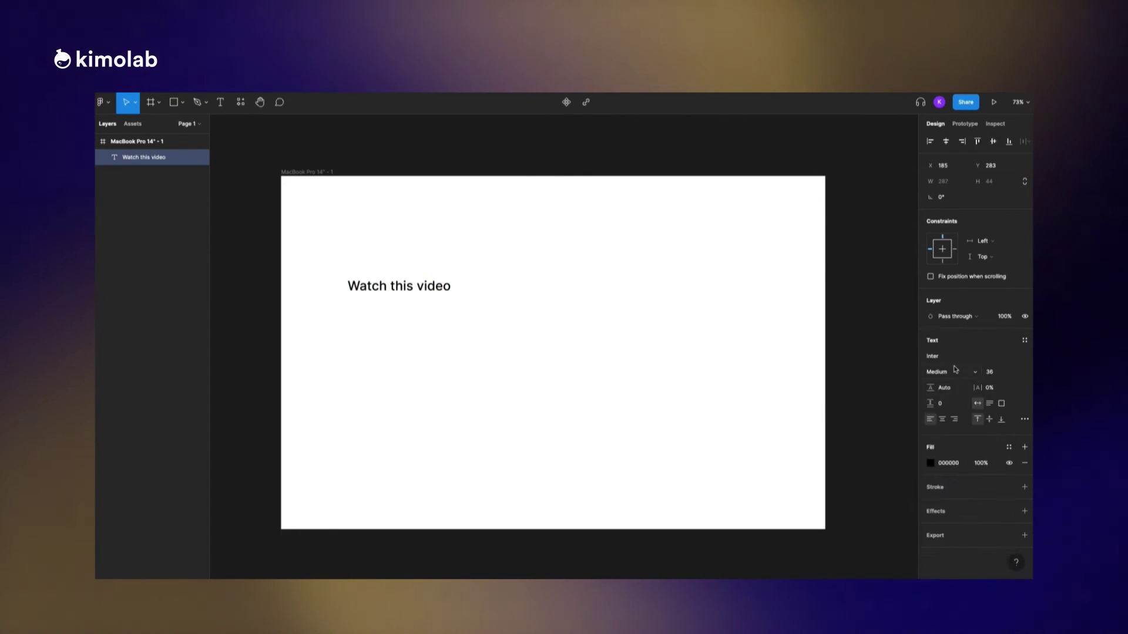
left_click(951, 372)
left_click(949, 396)
key("Escape")
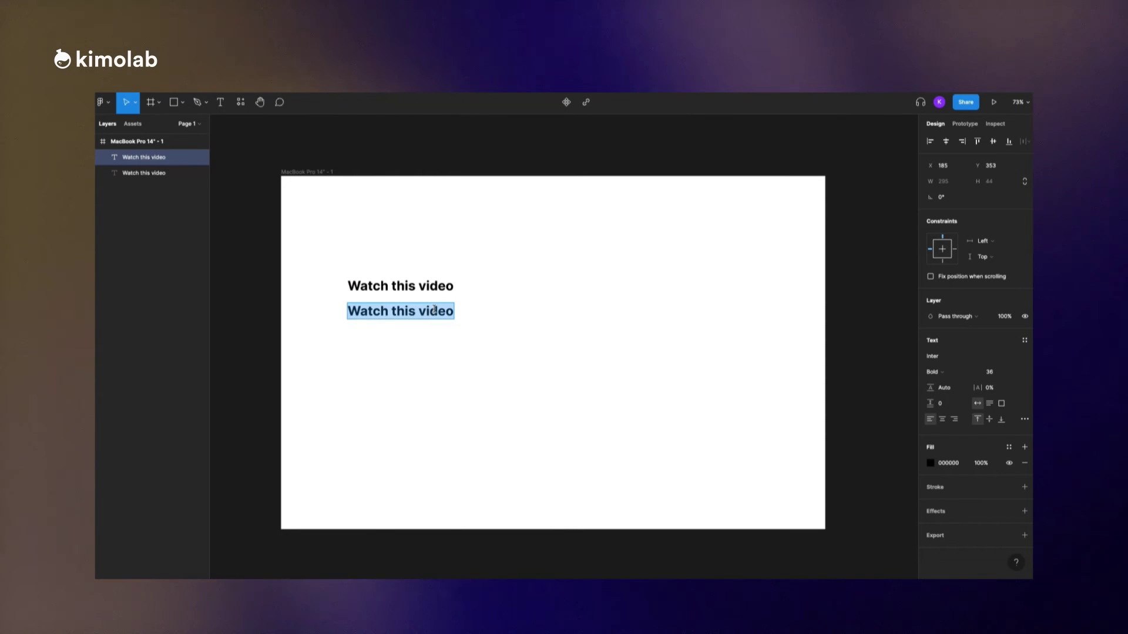
Step: Set the duplicated text below the heading to size 20 and Medium weight
left_click(993, 371)
left_click(999, 299)
left_click(936, 372)
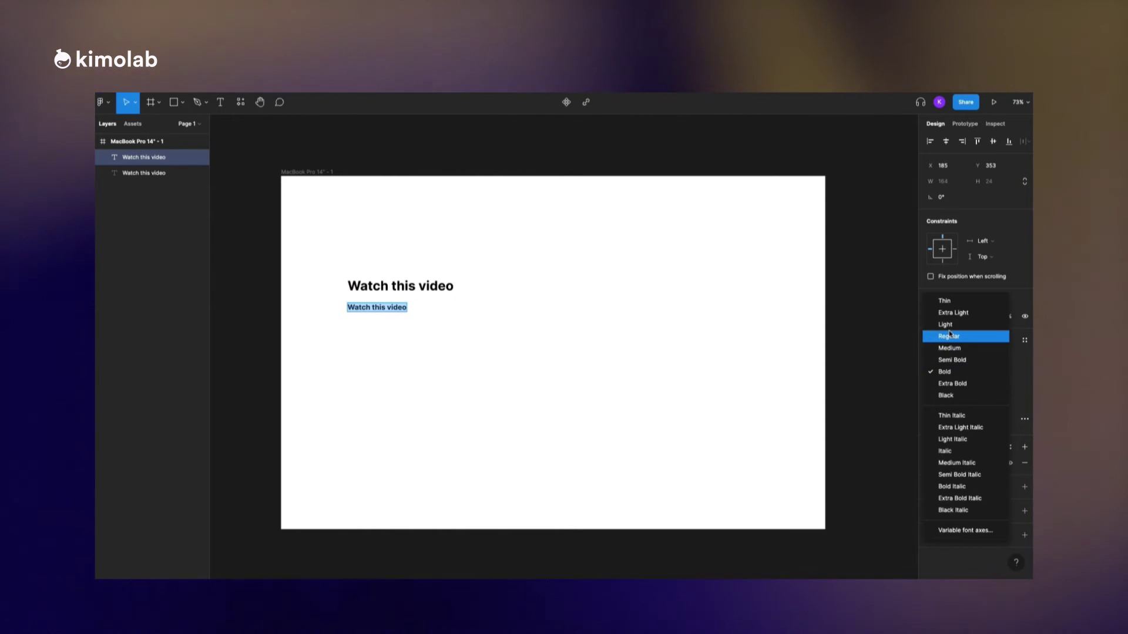
left_click(940, 348)
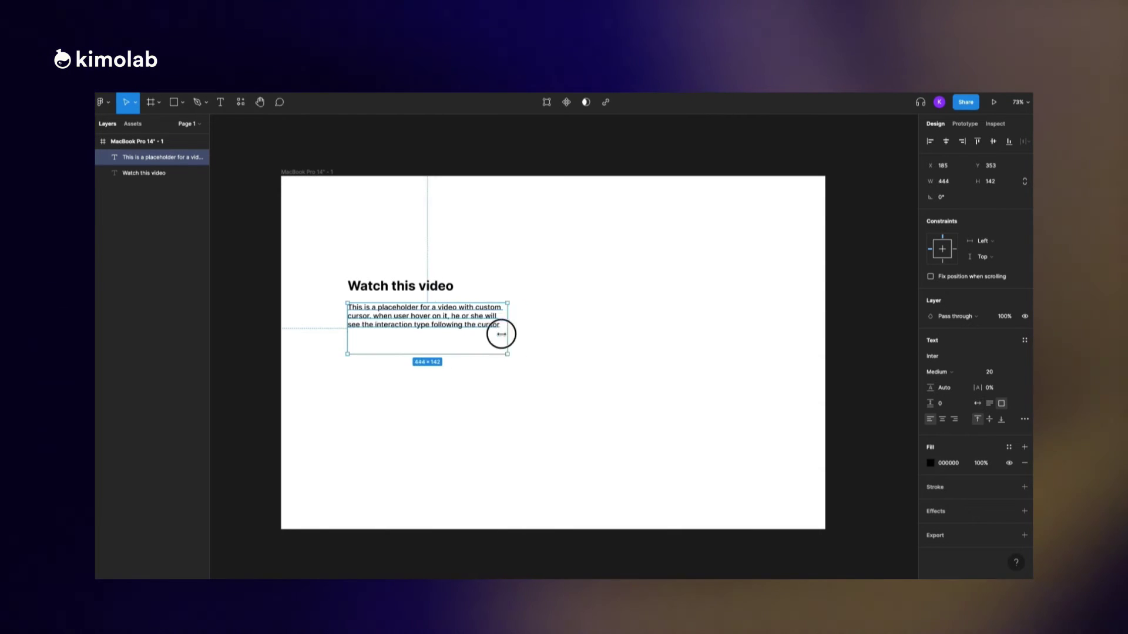
Step: Resize the placeholder paragraph's text box so it wraps more narrowly on four lines and set its weight to Regular
left_click_drag(454, 356, 453, 344)
left_click(473, 388)
left_click(453, 325)
left_click(944, 372)
left_click(945, 360)
left_click(468, 359)
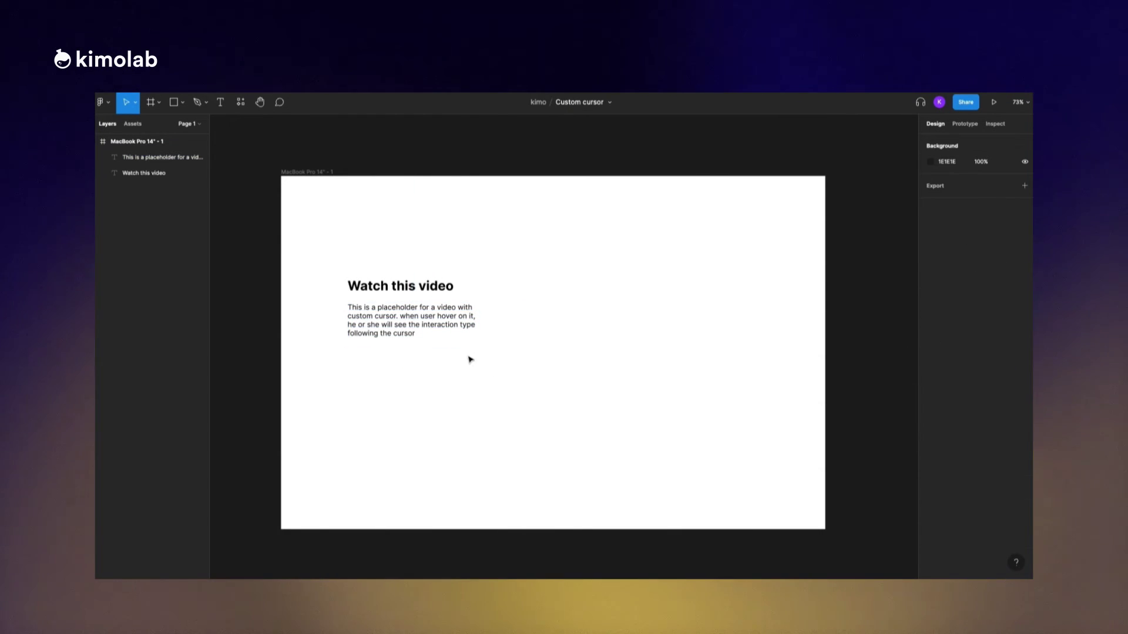
Step: Draw a rectangle about 785 × 425 to the right of the heading and paragraph as the video placeholder
left_click(183, 105)
left_click(174, 126)
left_click_drag(517, 270, 799, 423)
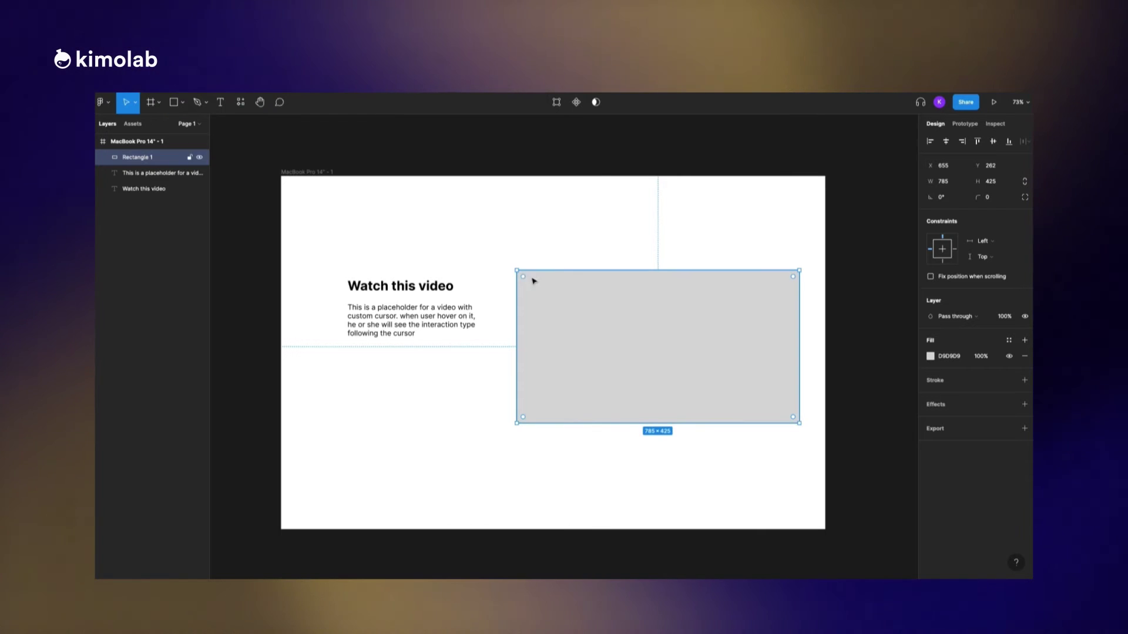
Step: Search the Unsplash plugin for "nature" and fill the rectangle with the green hills photo
left_click(240, 103)
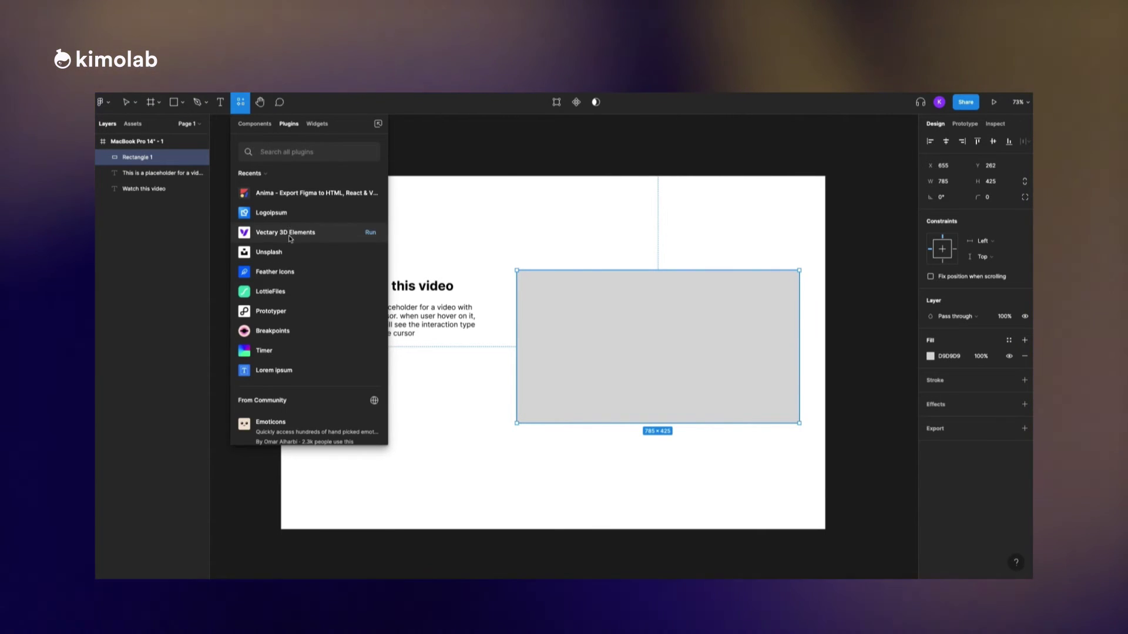
left_click(368, 258)
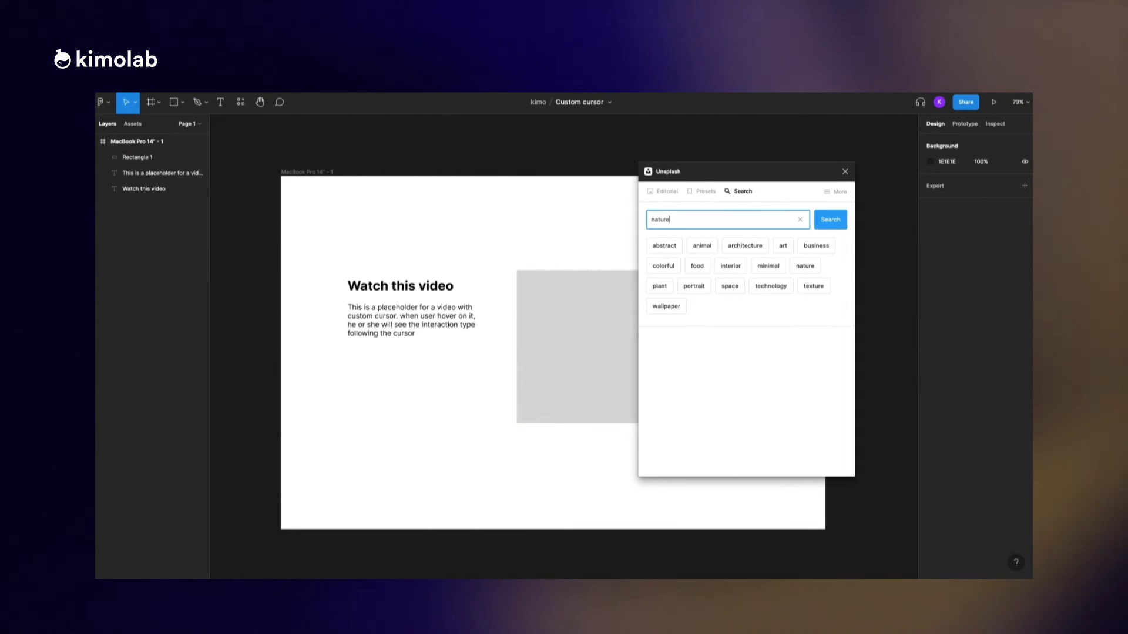
key("Return")
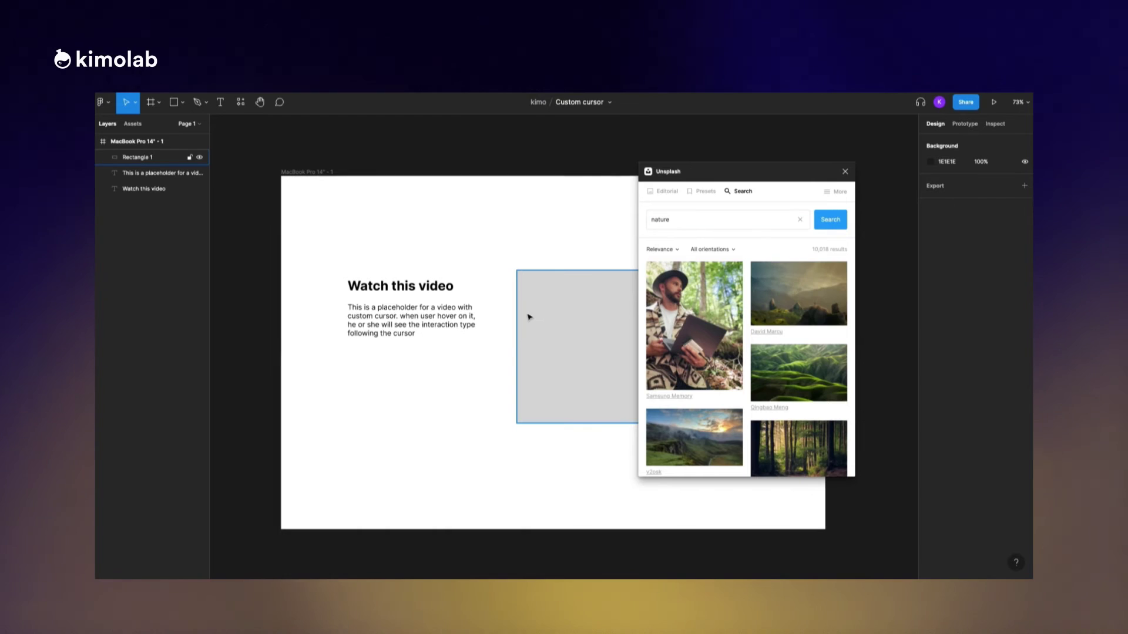
left_click(557, 319)
left_click(800, 365)
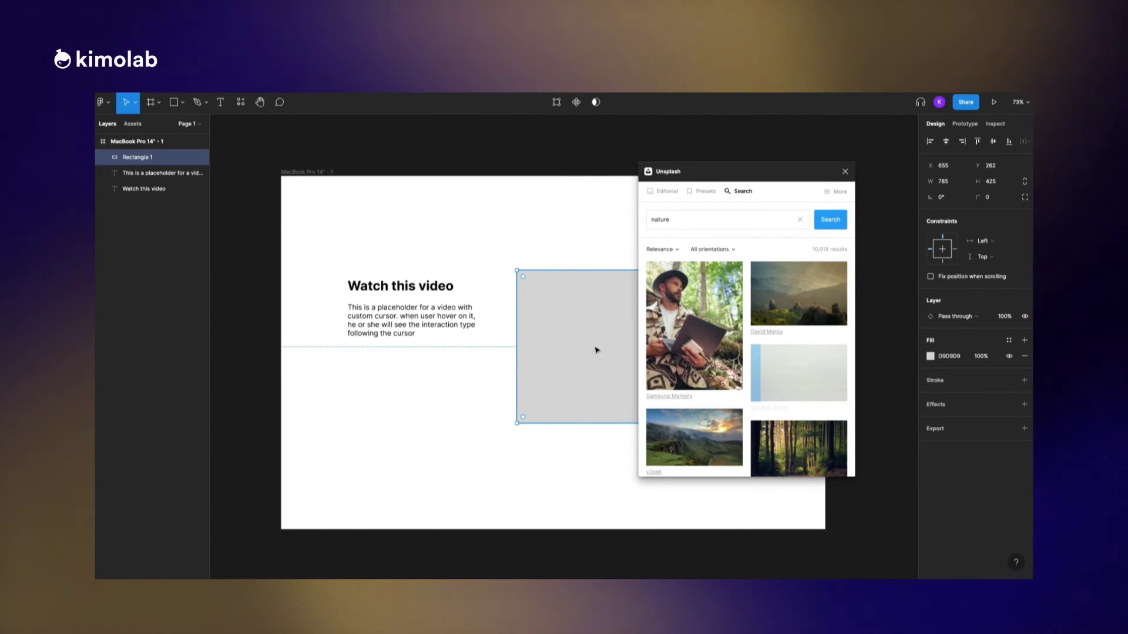
left_click(844, 171)
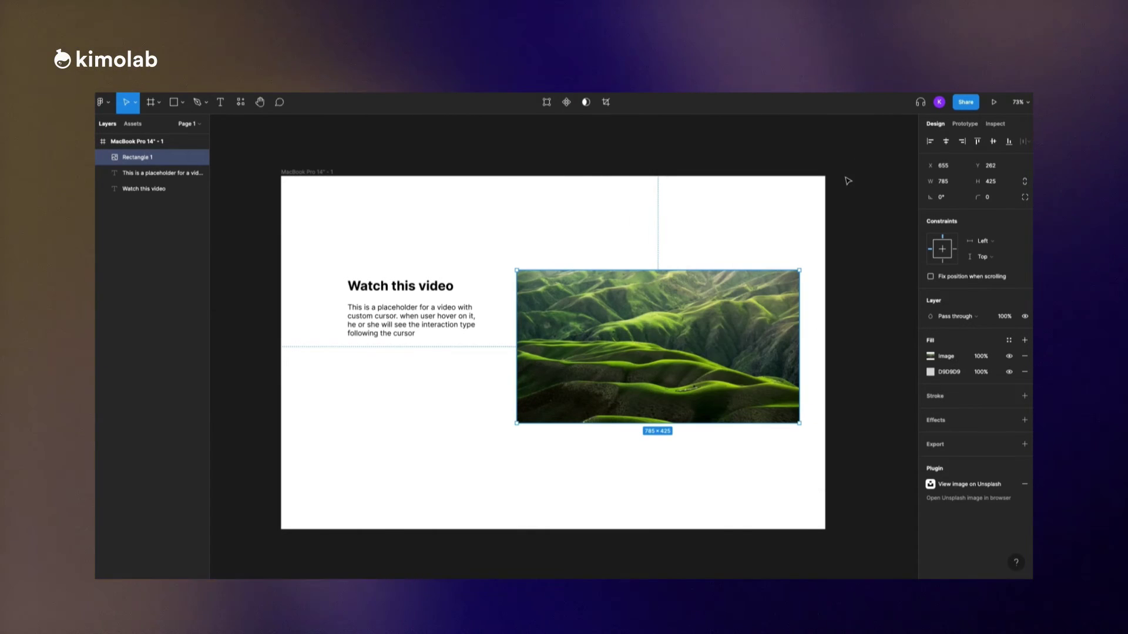
Step: Round the picture's corners to a radius of 48 and add a 000000 fill at 20% over the image
left_click_drag(523, 276, 534, 286)
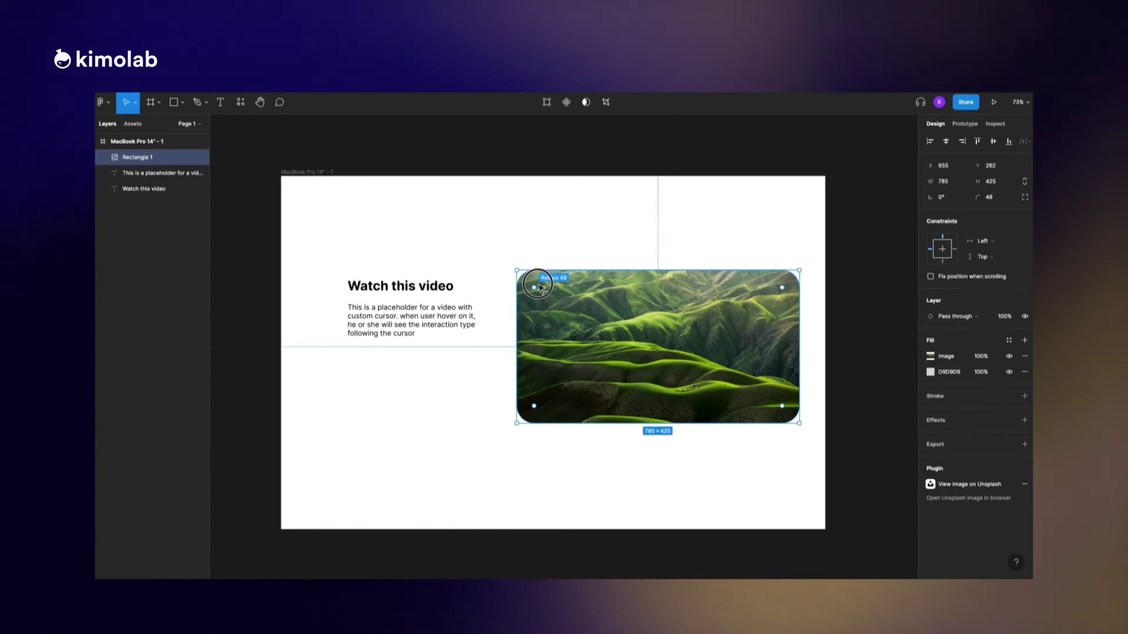
left_click(1024, 340)
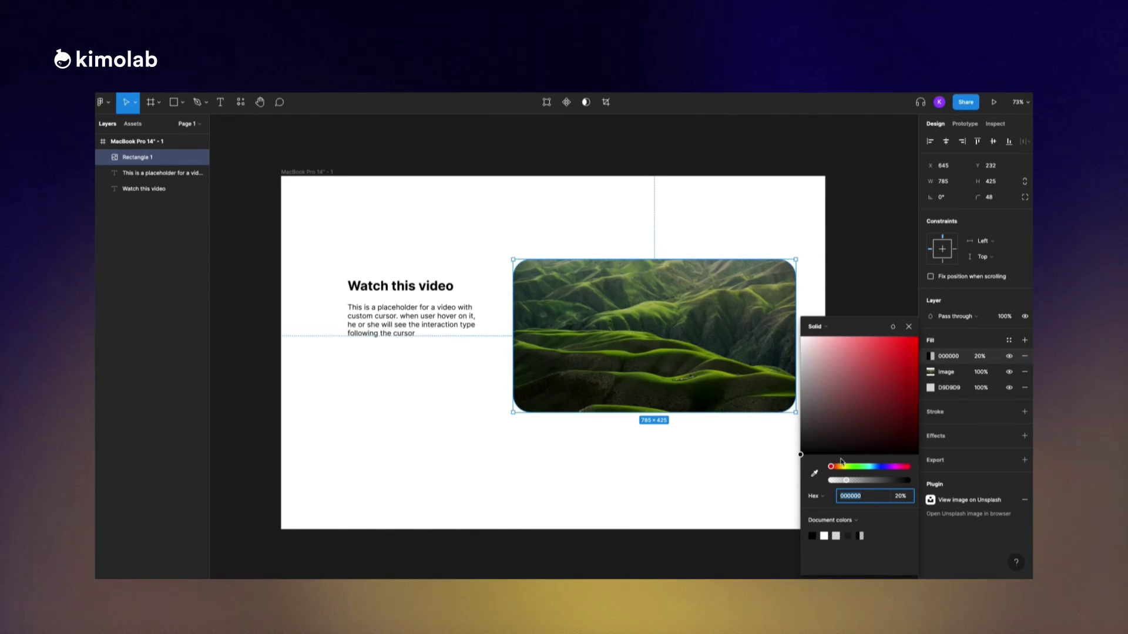
Step: Set the black overlay fill's opacity to 50% and insert the play-circle icon from the Feather Icons plugin over the picture
left_click(984, 359)
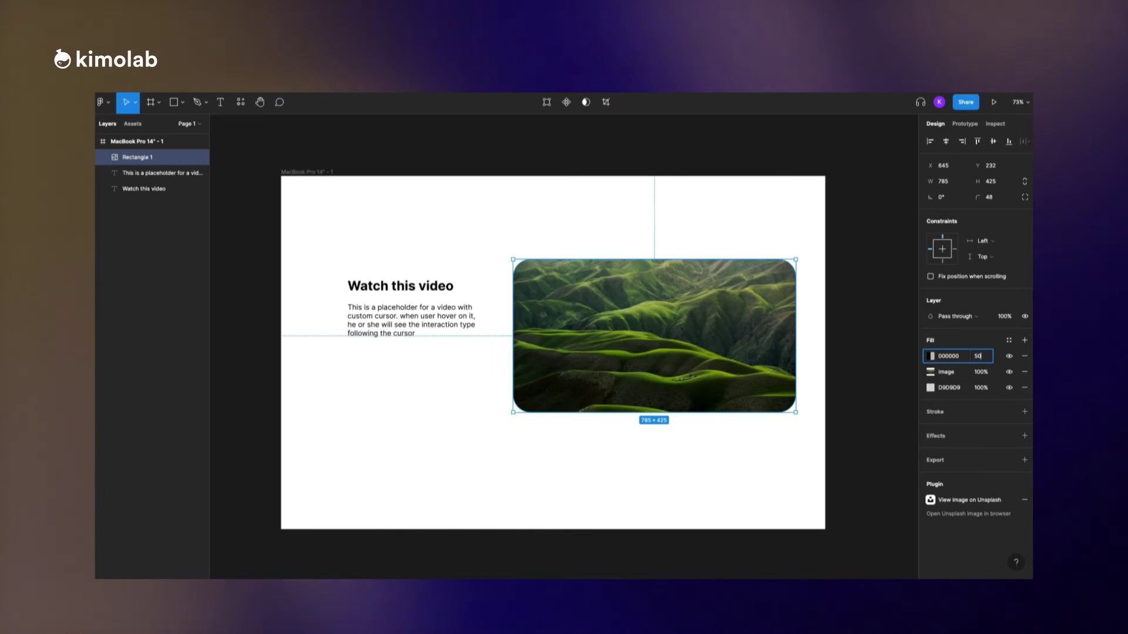
type("50")
left_click(240, 102)
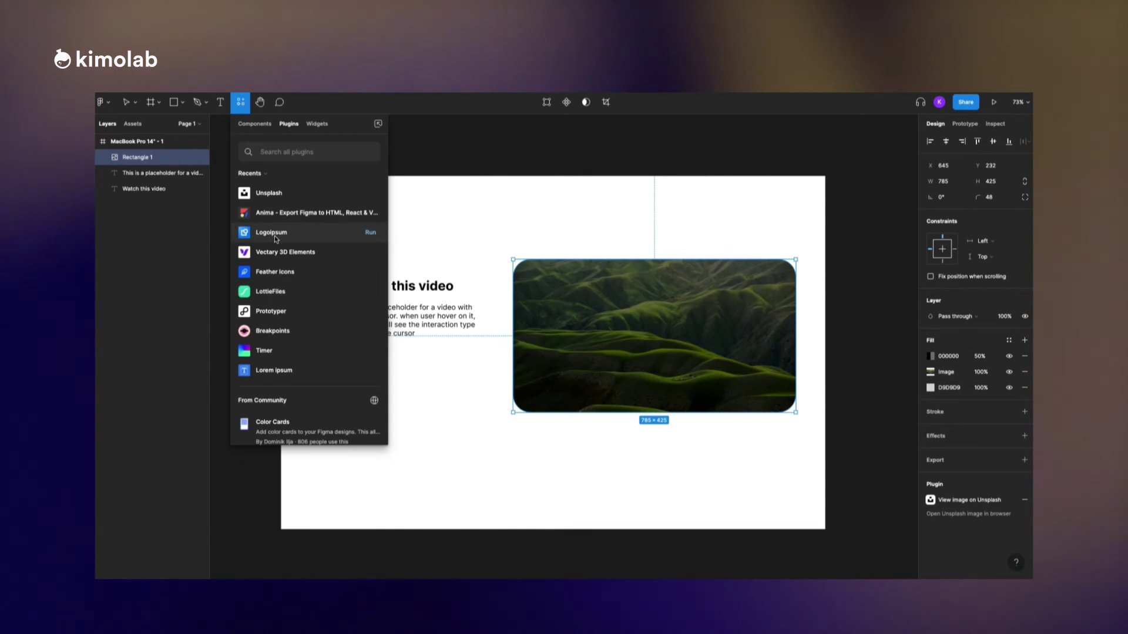
key("Escape")
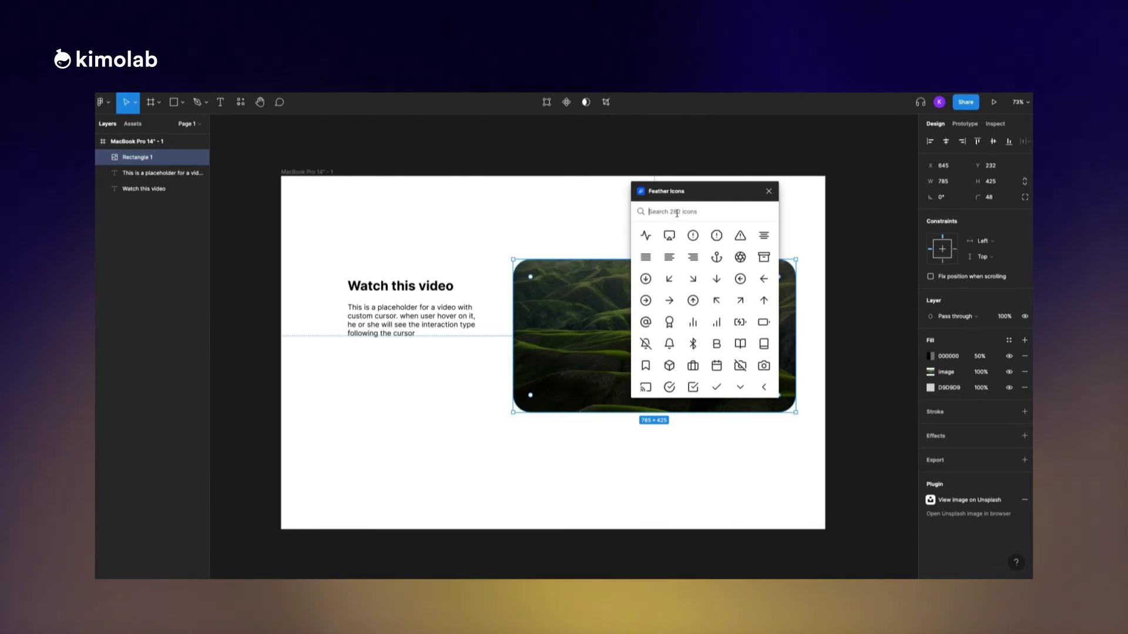
type("play")
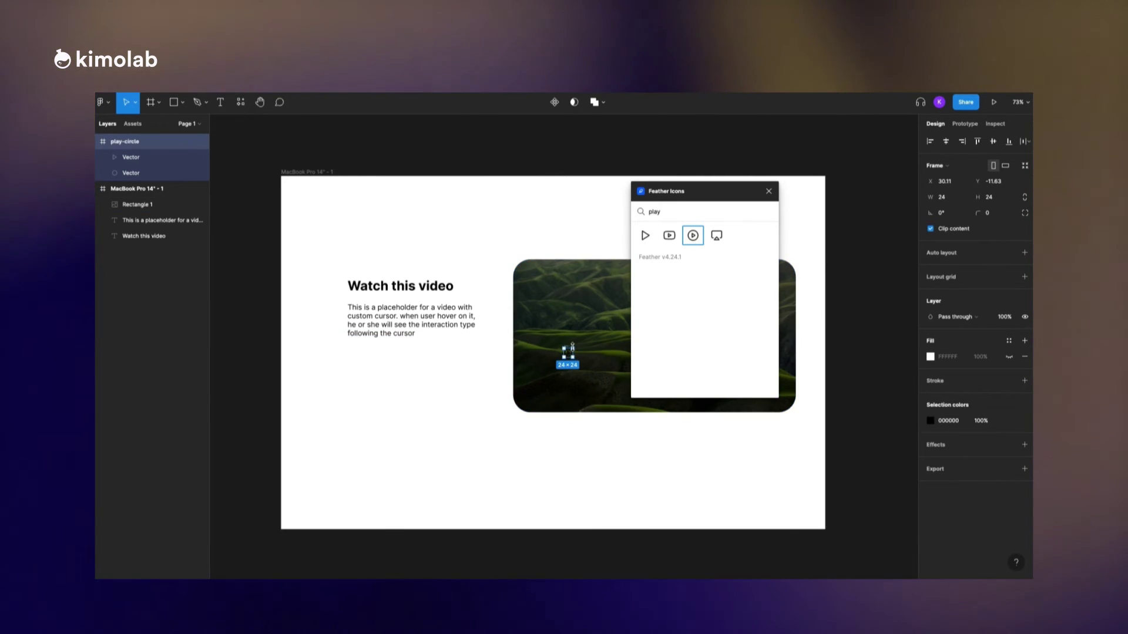
left_click(770, 190)
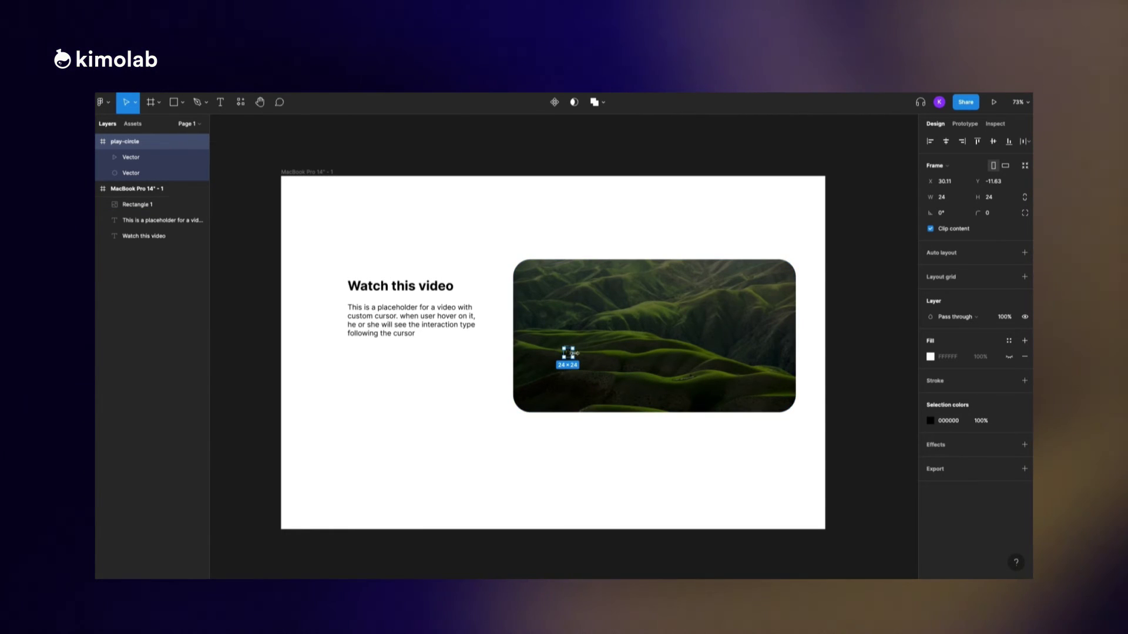
Step: Enlarge the play-circle icon near the picture's center and give both of its vectors a thicker FFFFFF stroke
mouse_move(575, 347)
left_mouse_down()
mouse_move(598, 324)
mouse_move(662, 323)
left_mouse_up()
left_click(663, 336)
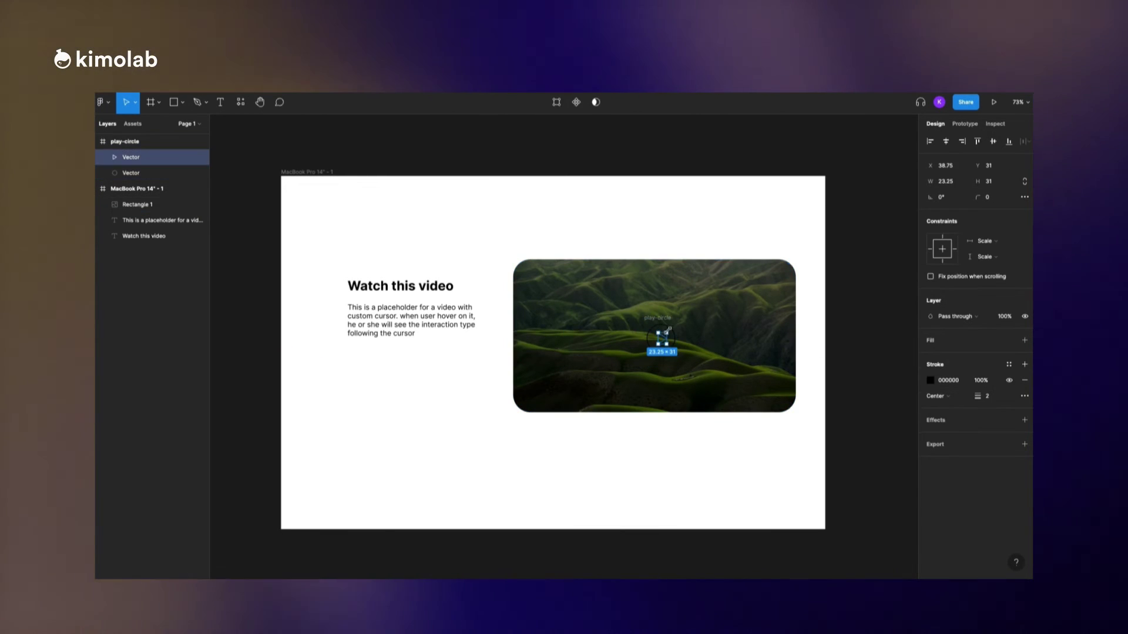
left_click(667, 325, "shift")
left_click(929, 380)
left_click_drag(846, 353, 799, 335)
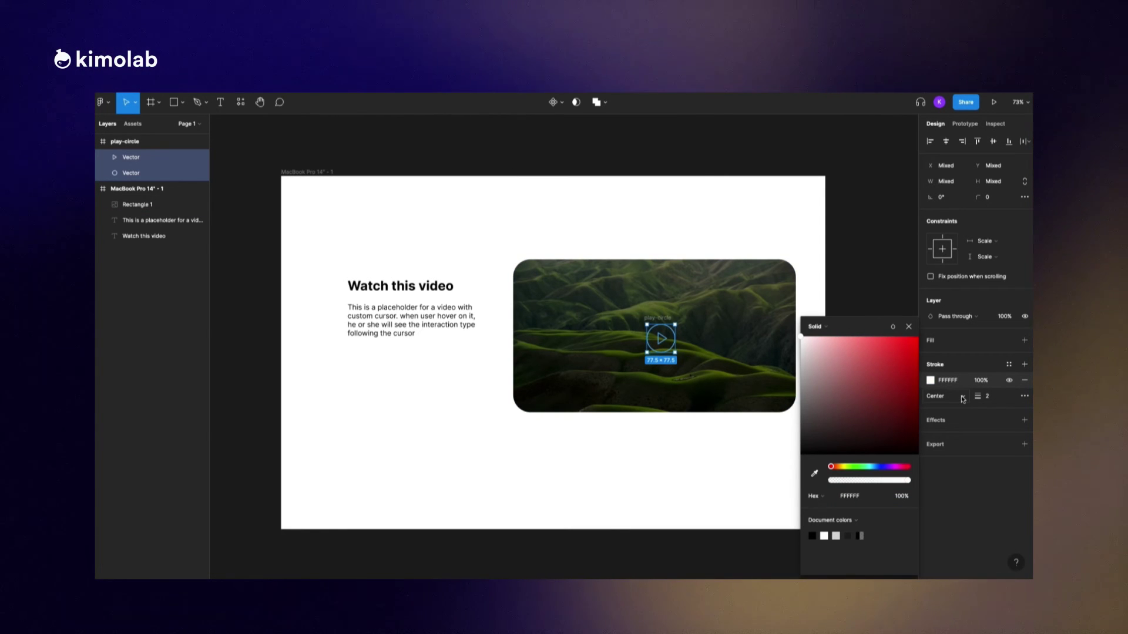
left_click(852, 276)
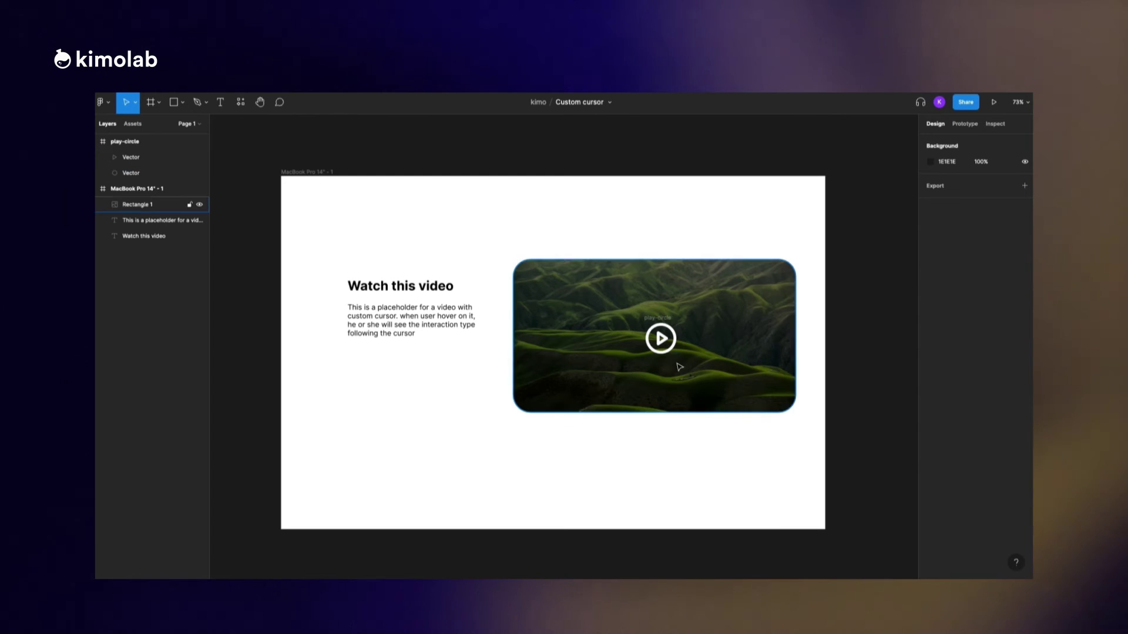
Step: Paste a copy of the picture rectangle above the play-circle icon in the group and remove its image and black fills, leaving only D9D9D9
key("ctrl+v")
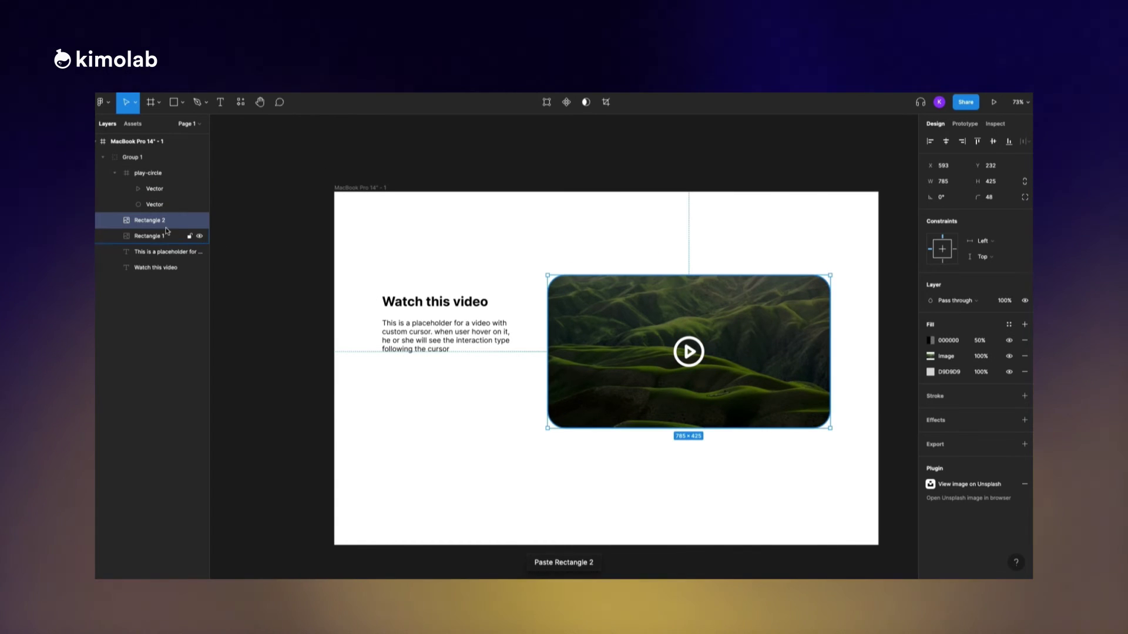
left_click_drag(145, 221, 137, 170)
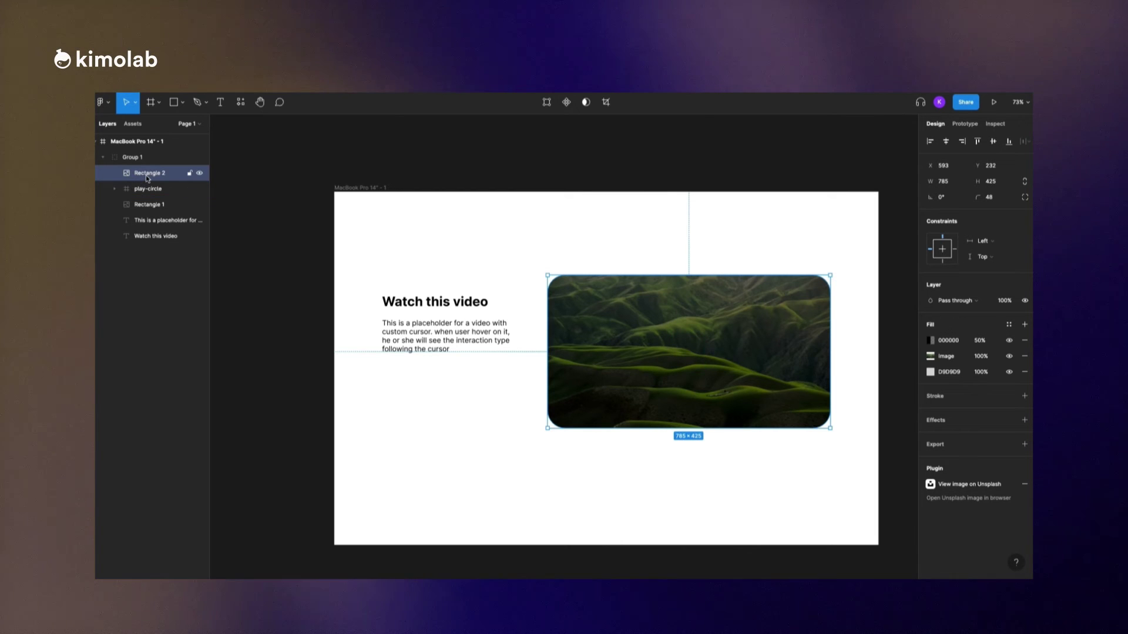
left_click(1025, 356)
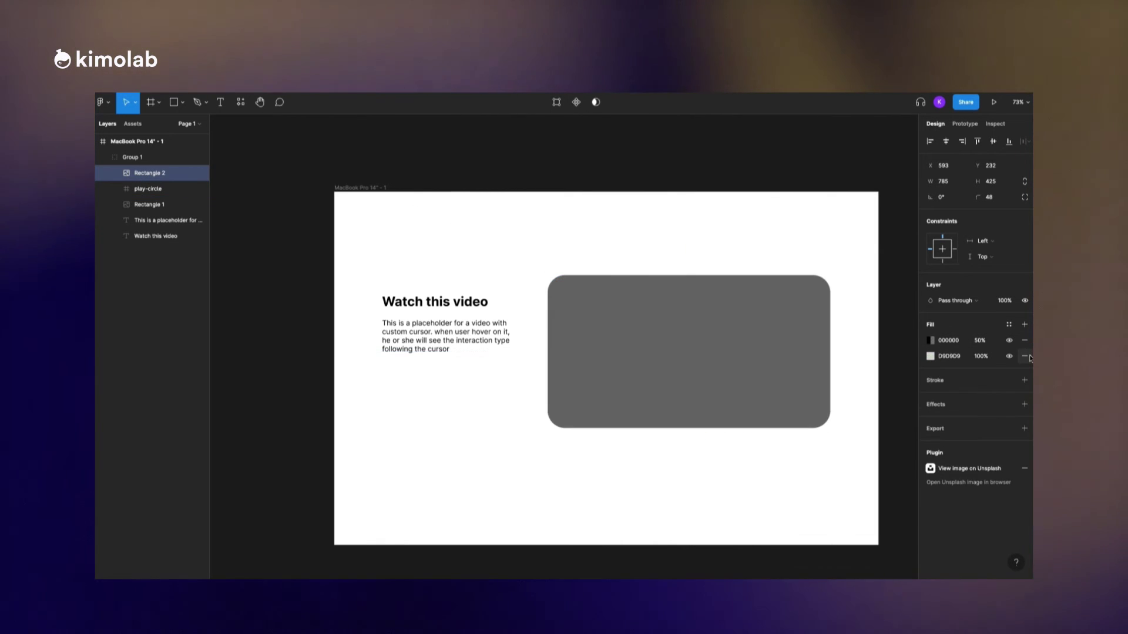
left_click(1025, 341)
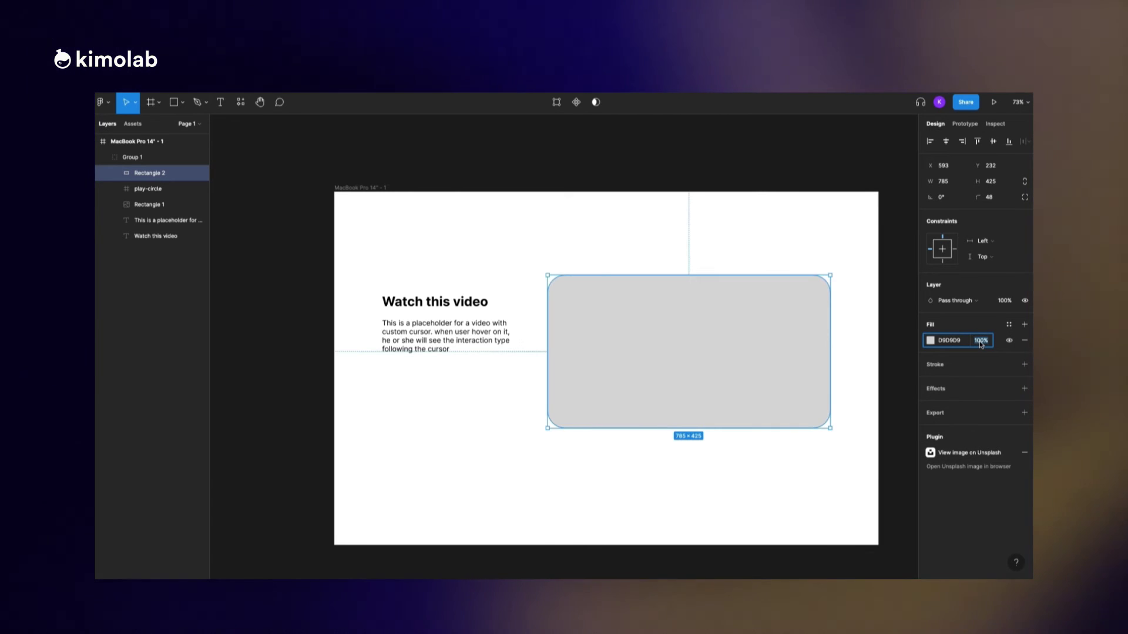
left_click(902, 392)
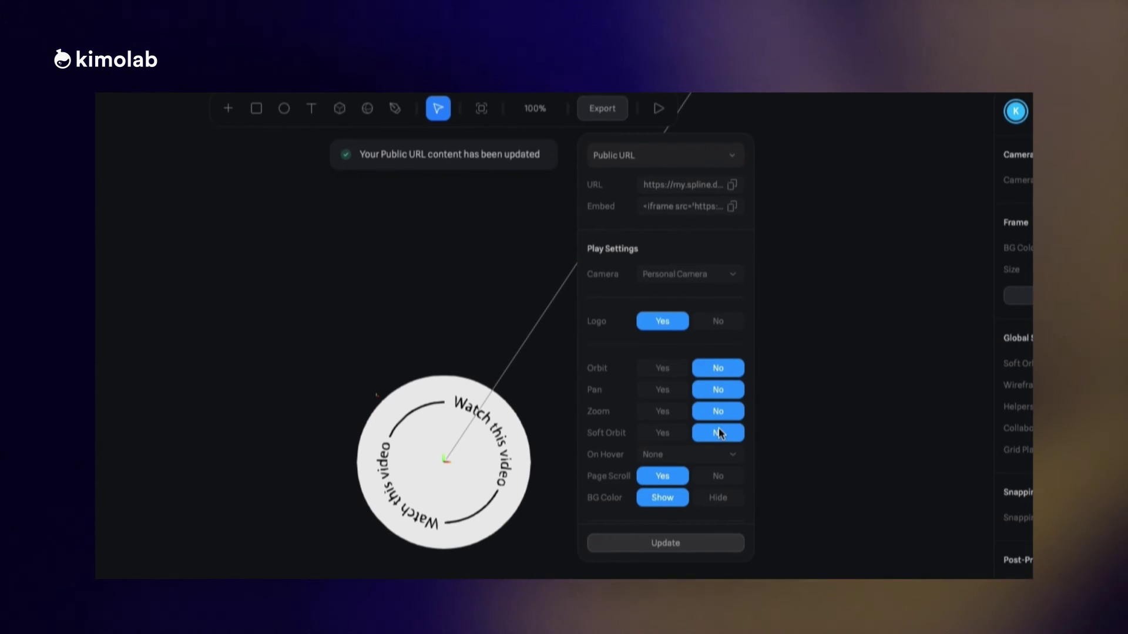
Step: In Spline's Public URL export, set Page Scroll to No and BG Color to Hide, and update the published content
scroll(712, 424, "down", 3)
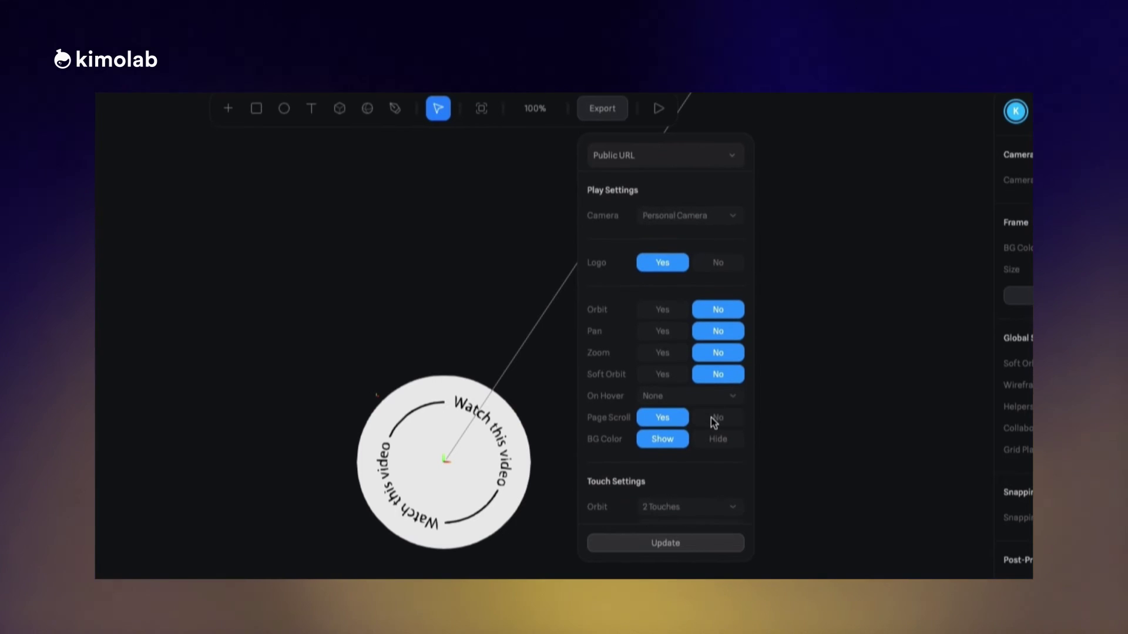
left_click(716, 404)
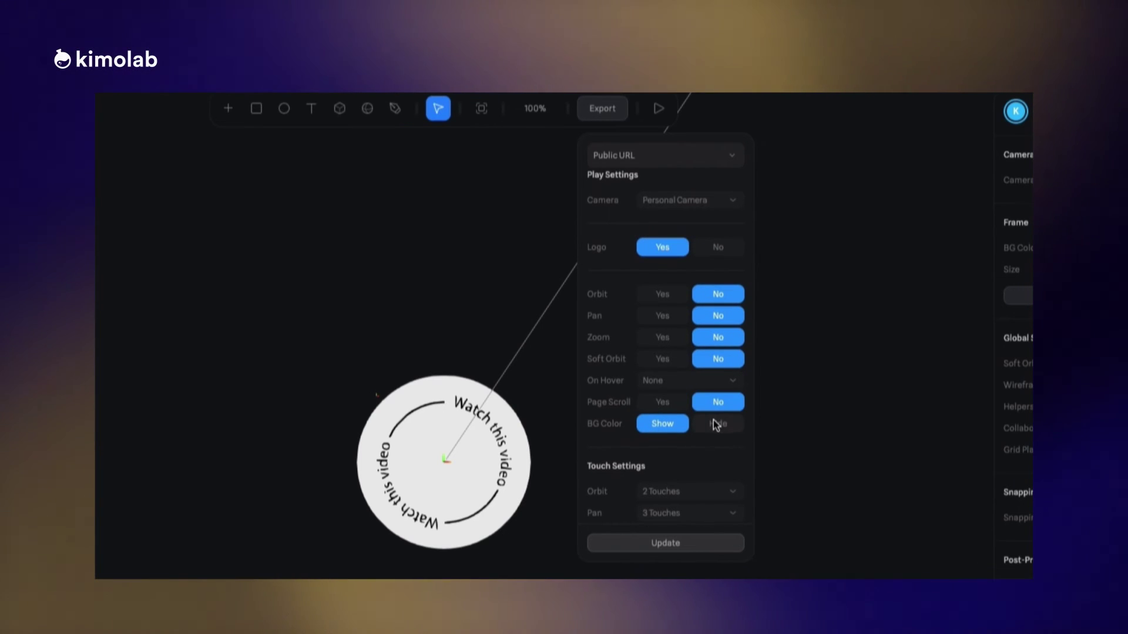
left_click(716, 424)
scroll(715, 424, "down", 3)
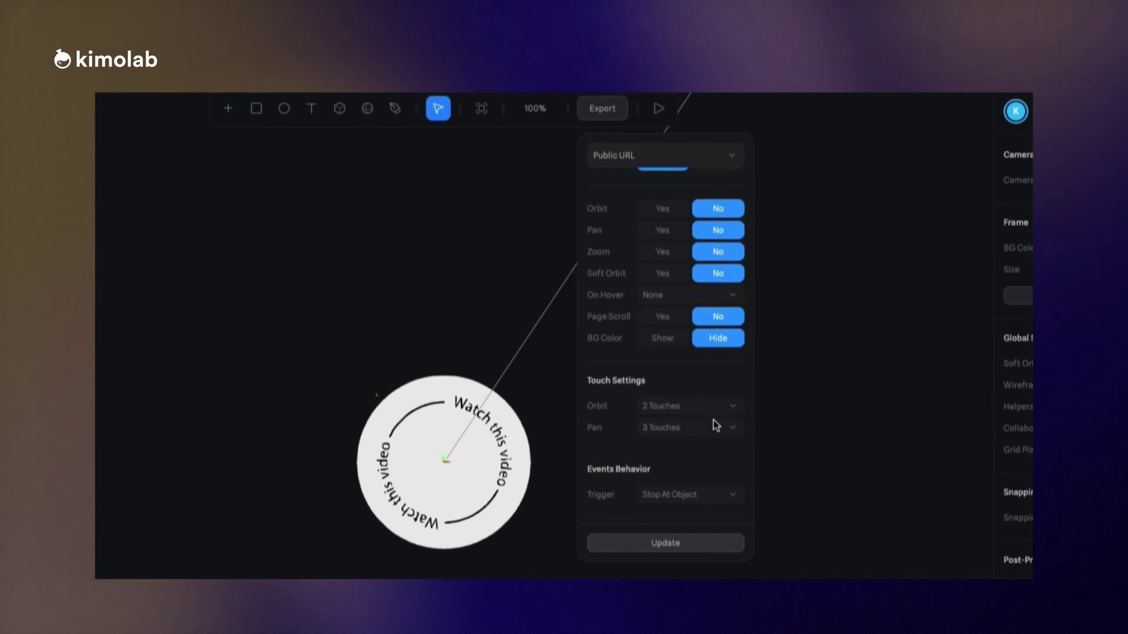
left_click(687, 542)
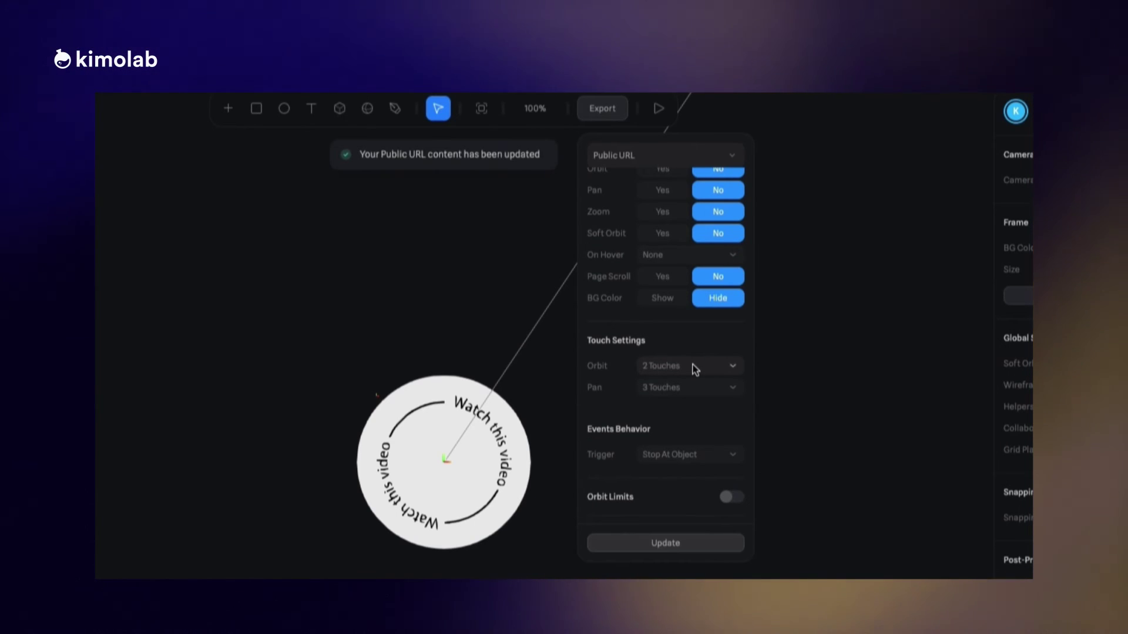
Step: Copy the Public URL's iframe embed code in Spline and switch back to Figma
scroll(695, 369, "up", 10)
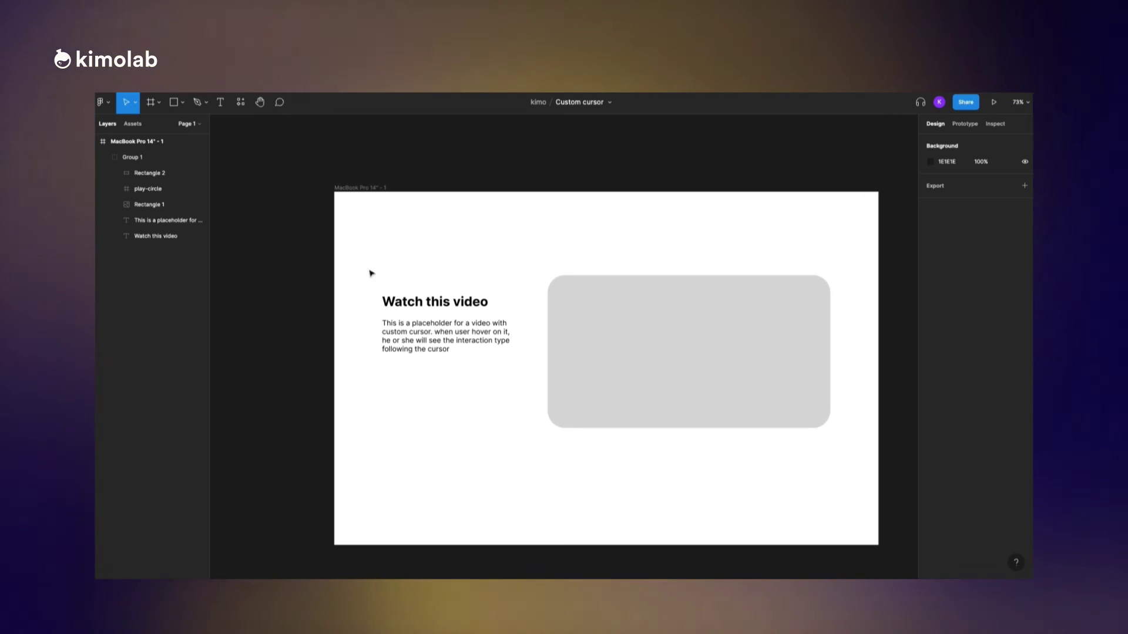
left_click(622, 309)
left_click(623, 311)
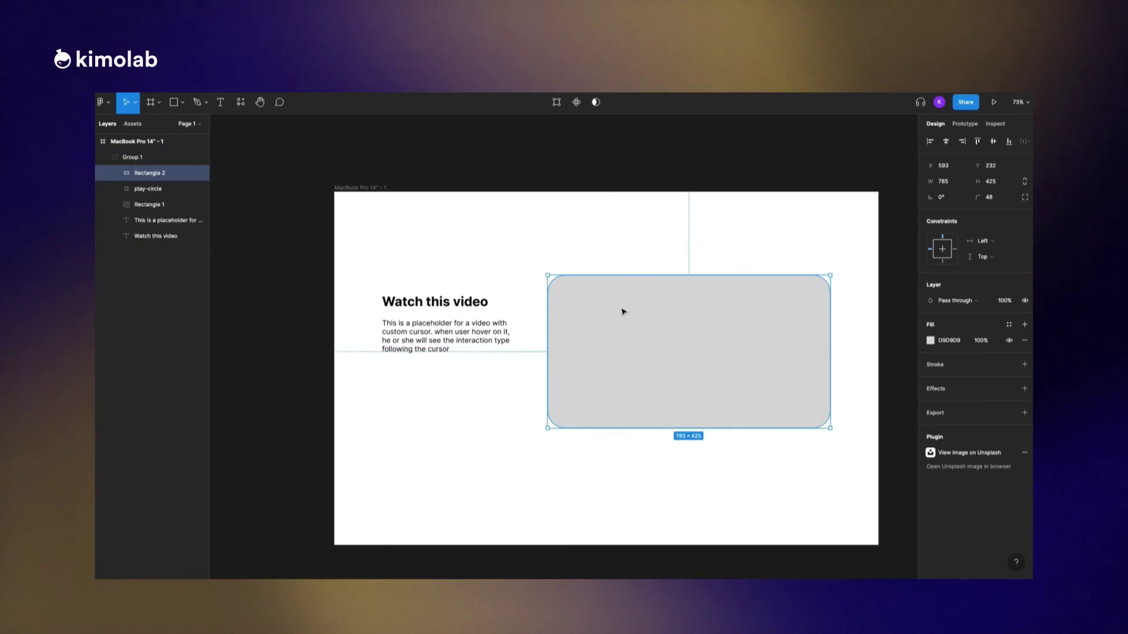
Step: Run the Anima plugin on the plain D9D9D9 rectangle and paste the Spline iframe as the embed code on the selected layer
left_click(241, 103)
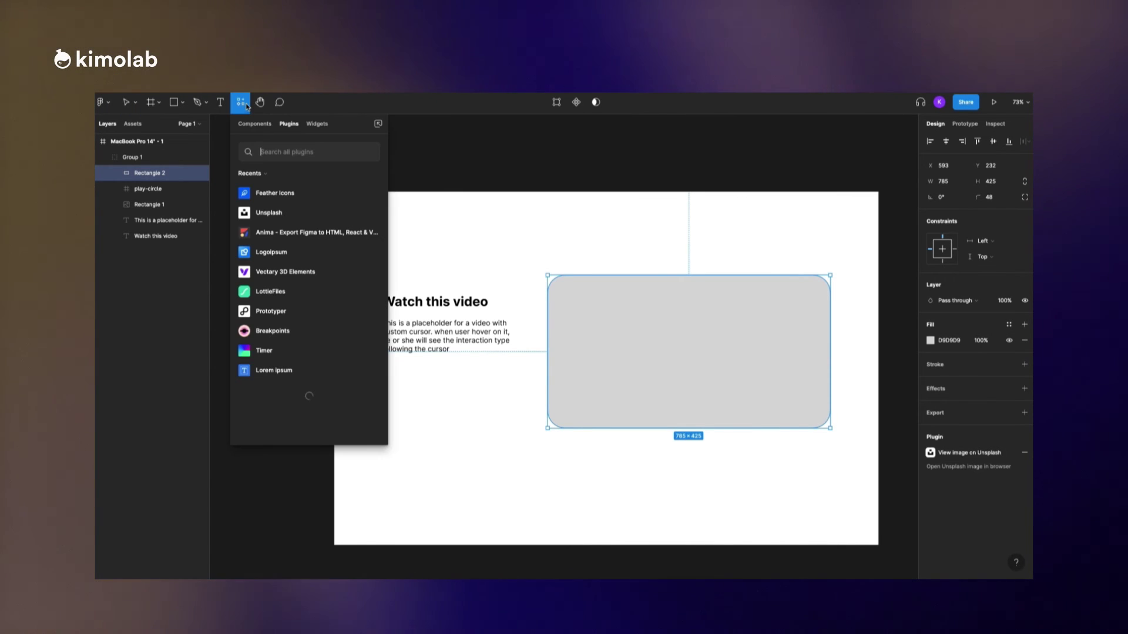
left_click(370, 232)
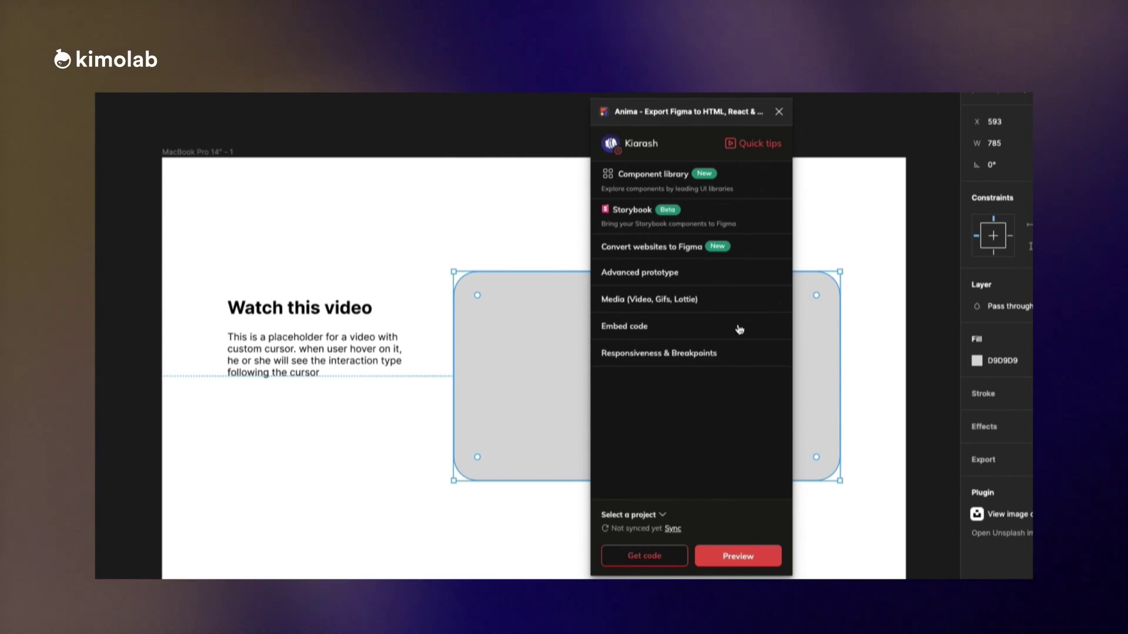
left_click(767, 328)
left_click(682, 241)
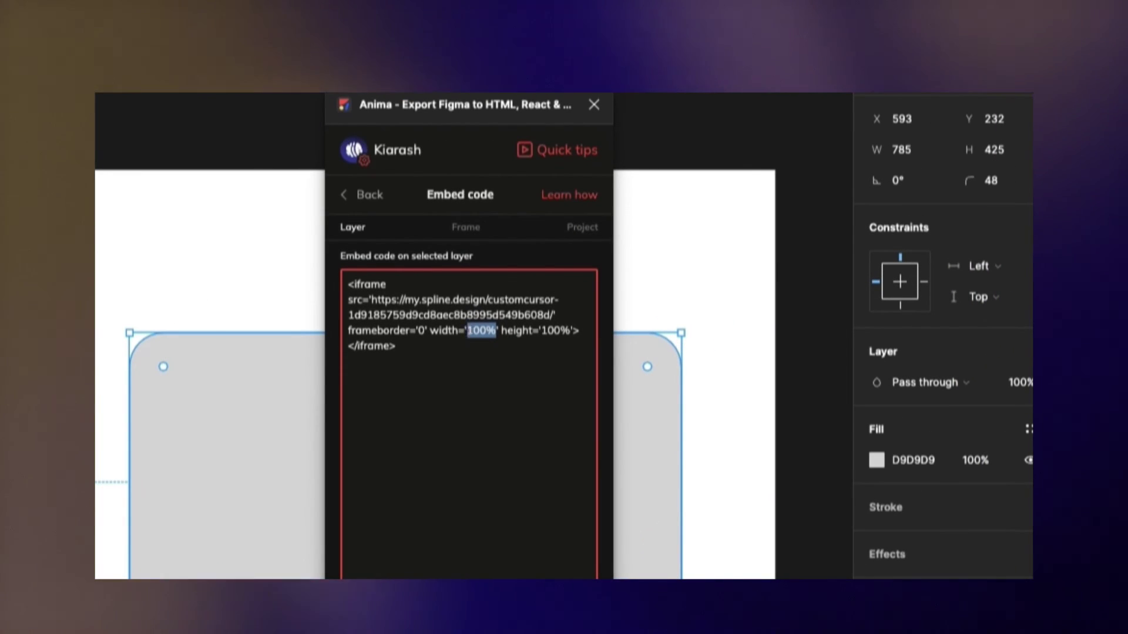
Step: Change the iframe's width to 785px and its height to 425px in the embed code to match the rectangle
type("85")
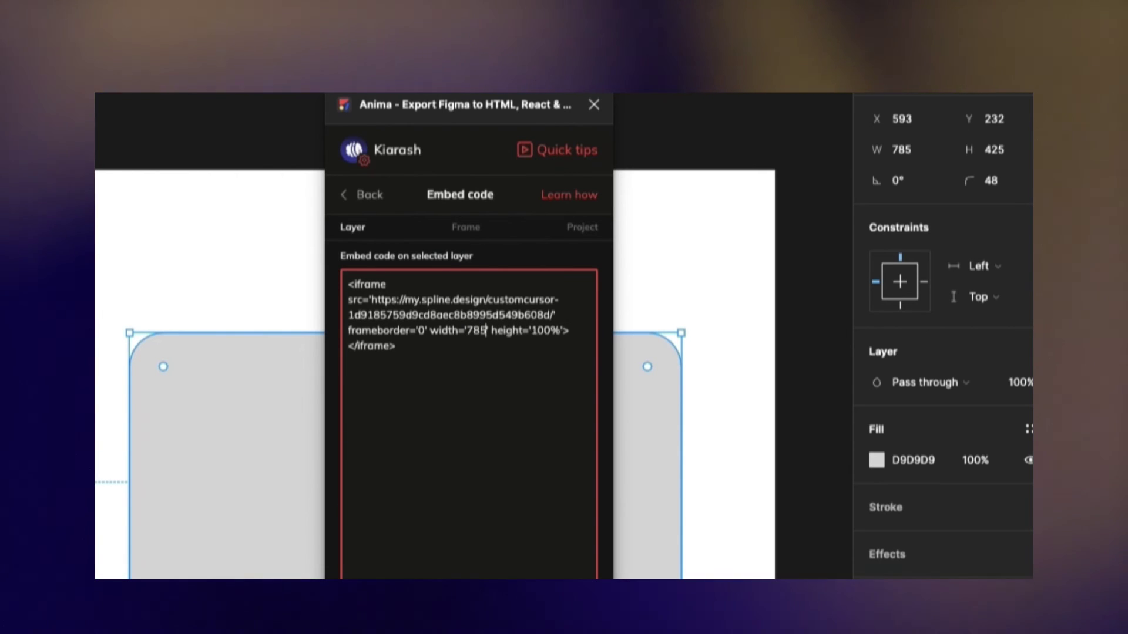
left_click(535, 331)
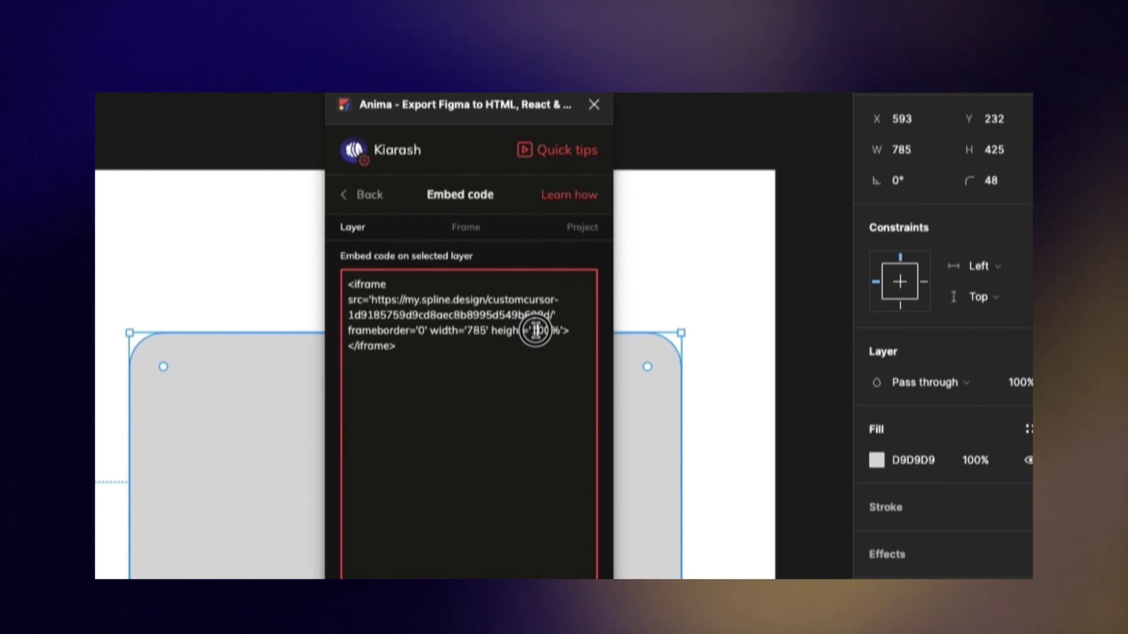
left_click(533, 330)
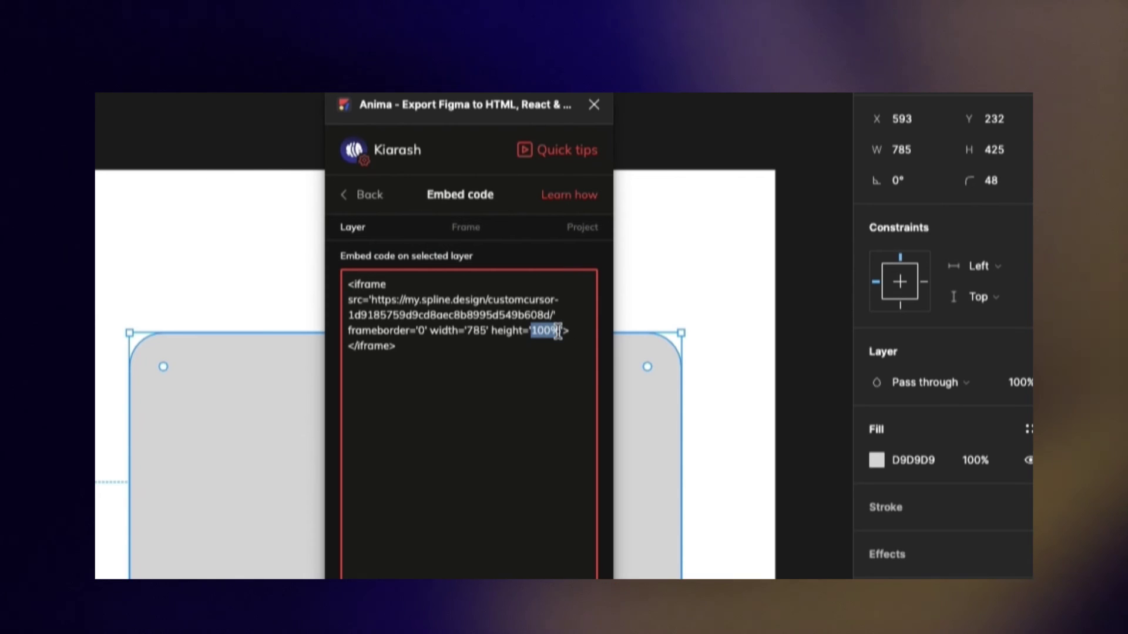
type("42")
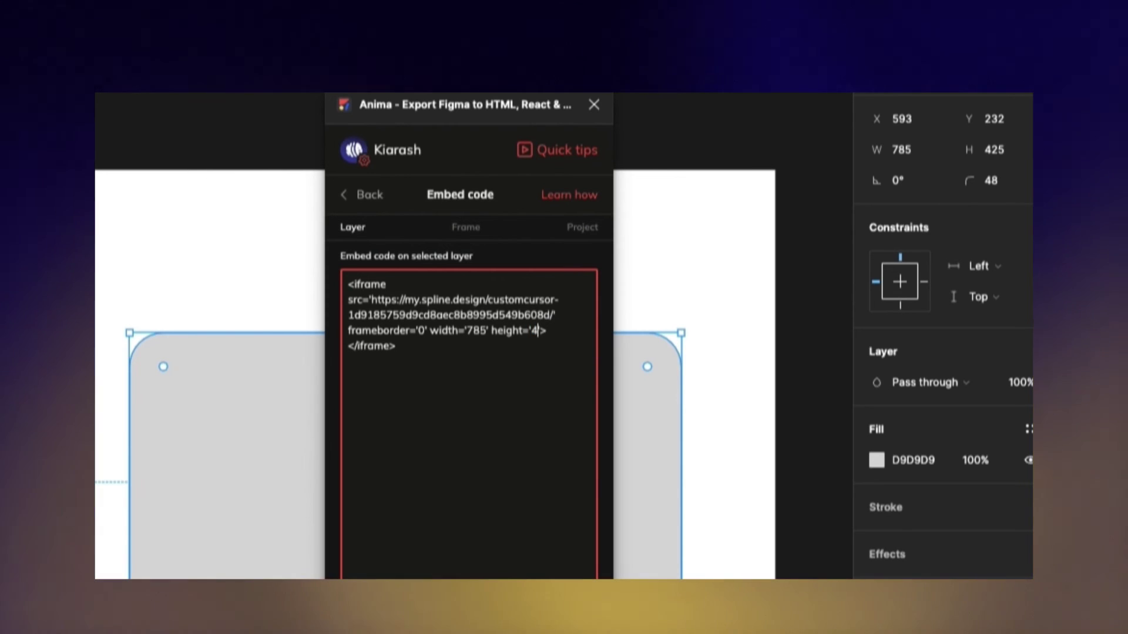
type("5px")
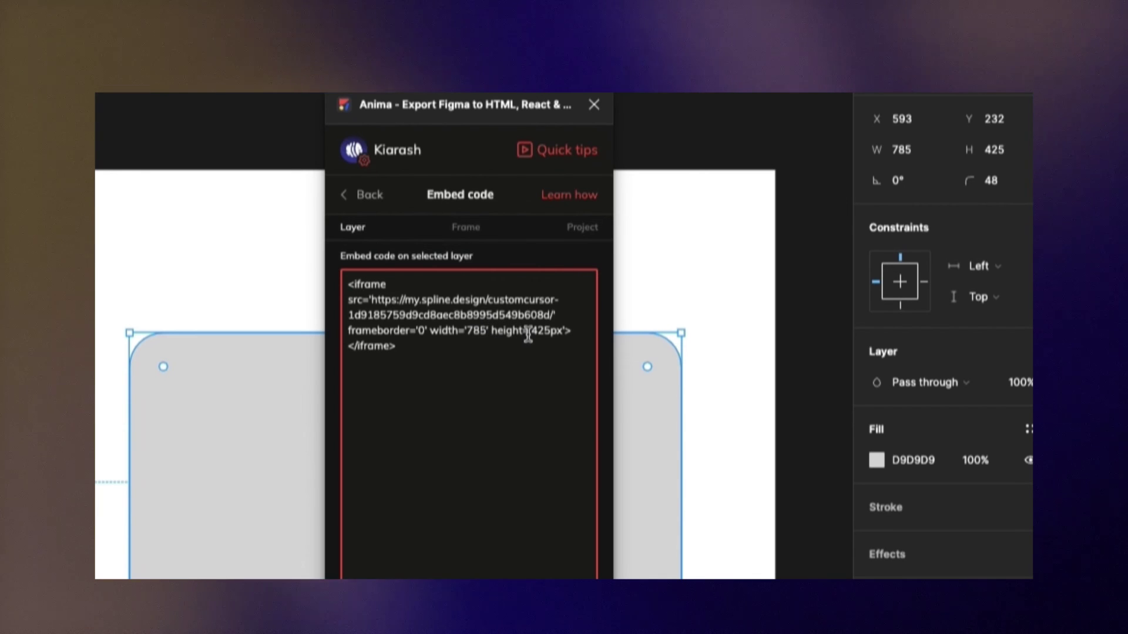
left_click(486, 330)
type("px")
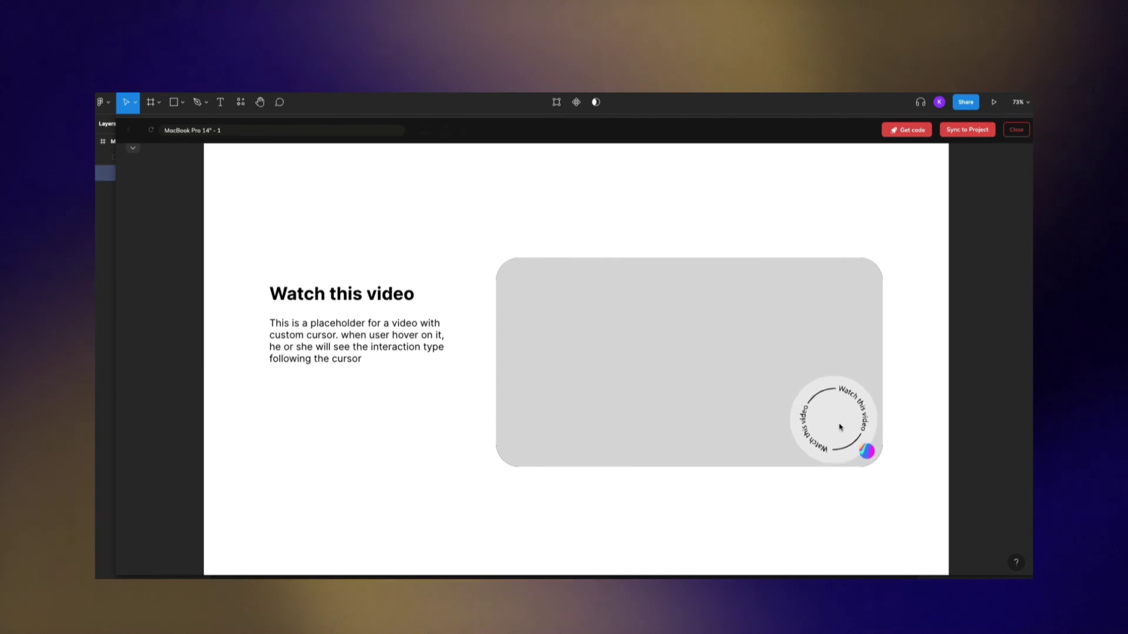
Step: Close the Anima preview and set the embed rectangle's D9D9D9 fill opacity to 10%
left_click(1016, 130)
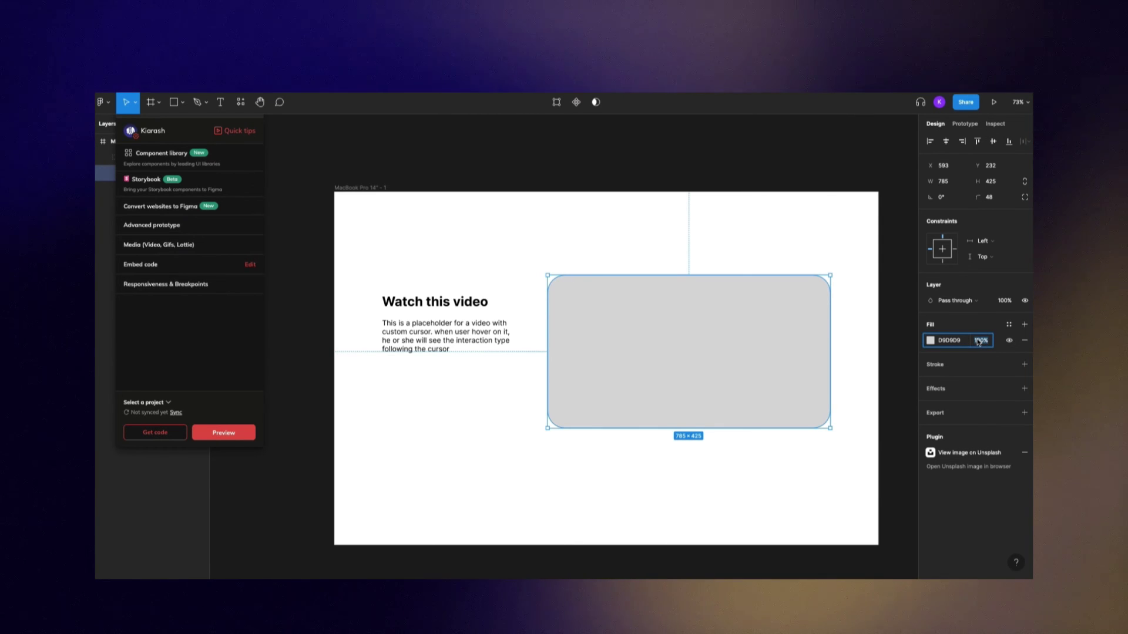
type("10")
key("Return")
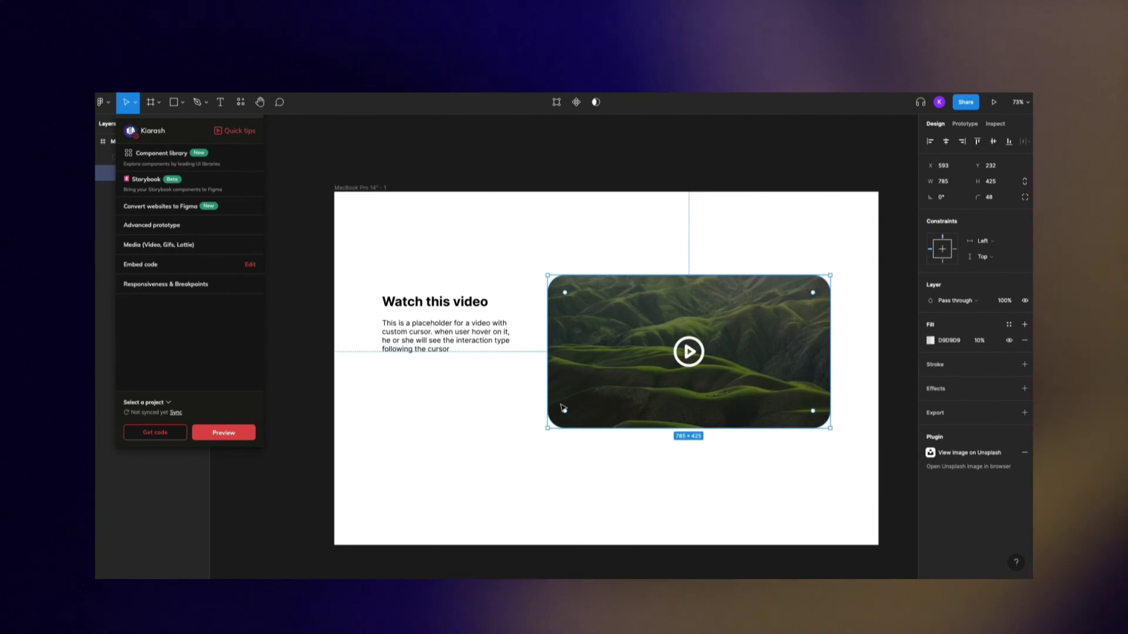
Step: Preview the page in Anima and examine how the custom cursor follows the pointer over the video picture while scrolling
left_click(234, 434)
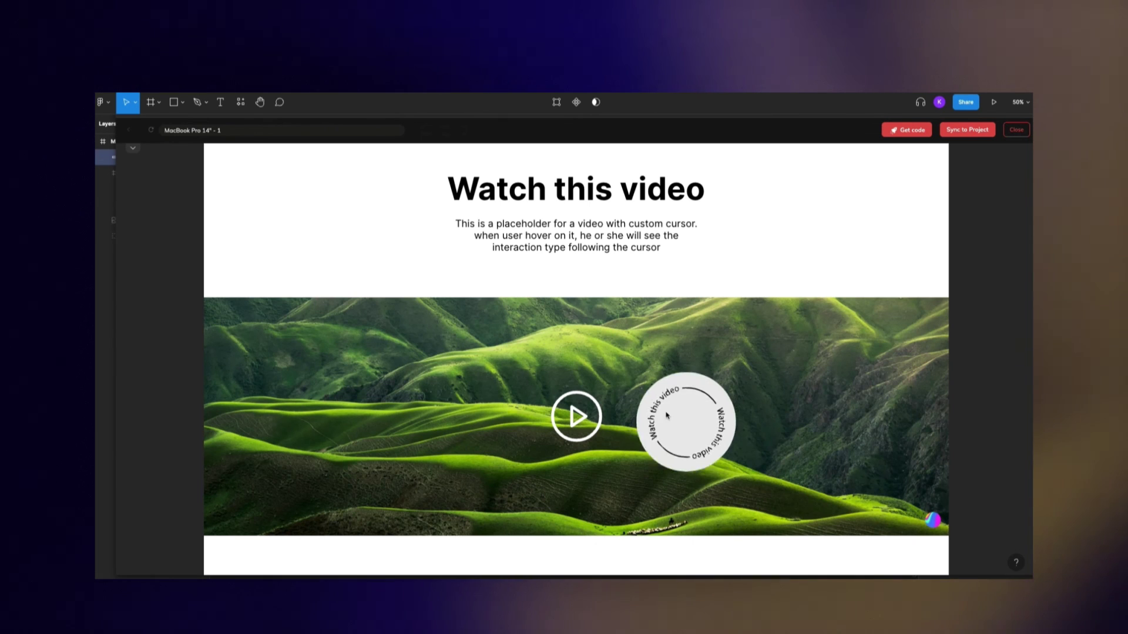
scroll(651, 411, "up", 1)
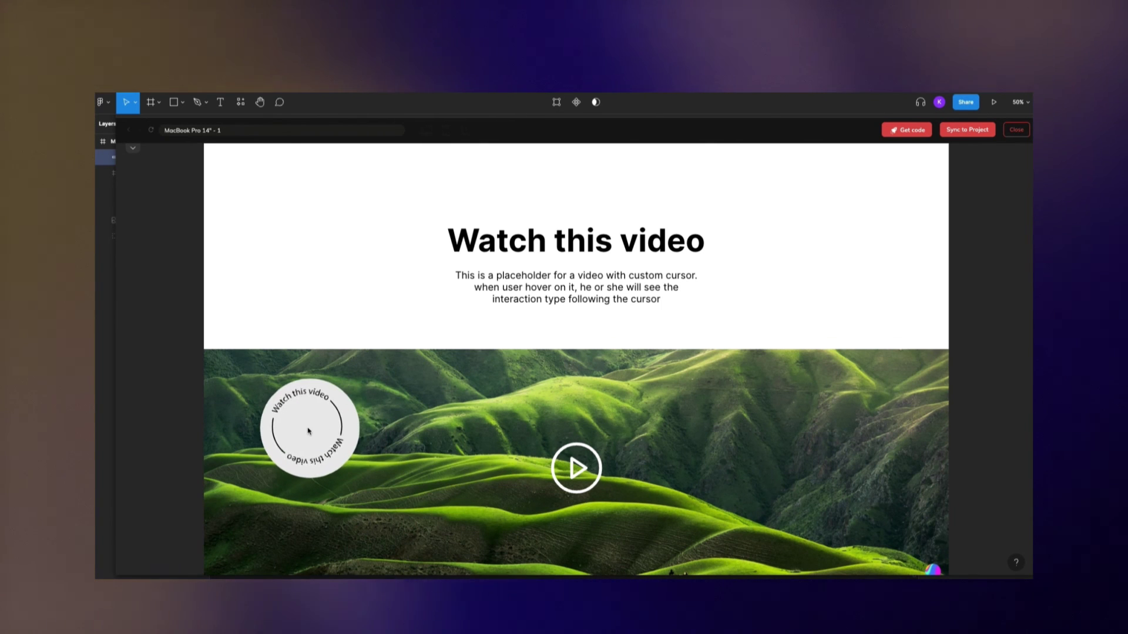
scroll(310, 452, "down", 1)
scroll(308, 431, "up", 1)
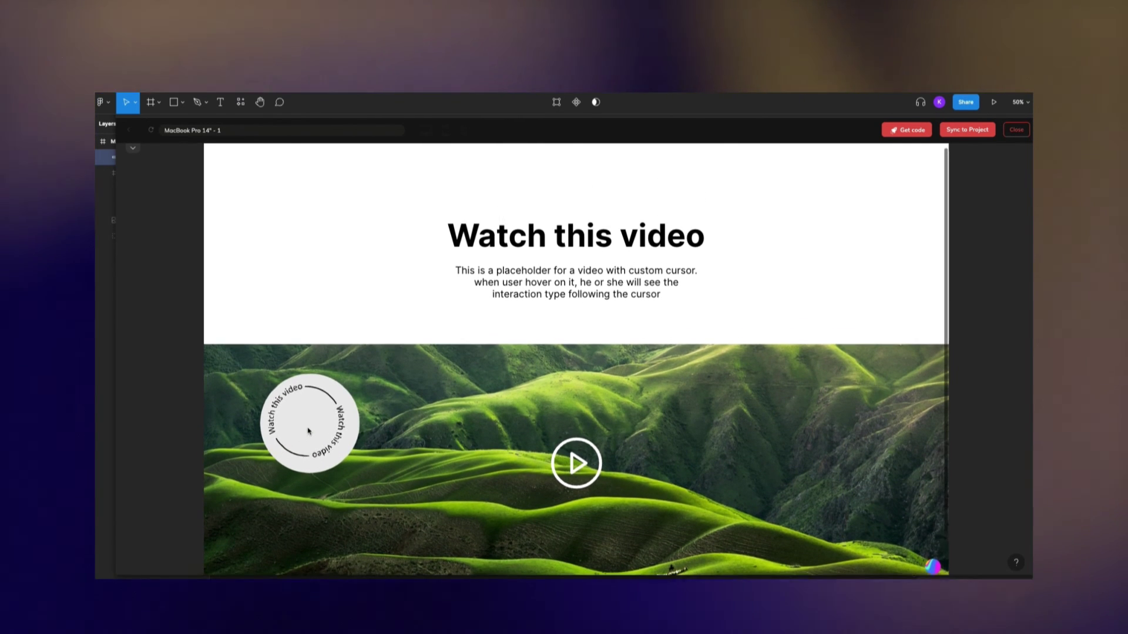
scroll(309, 430, "down", 2)
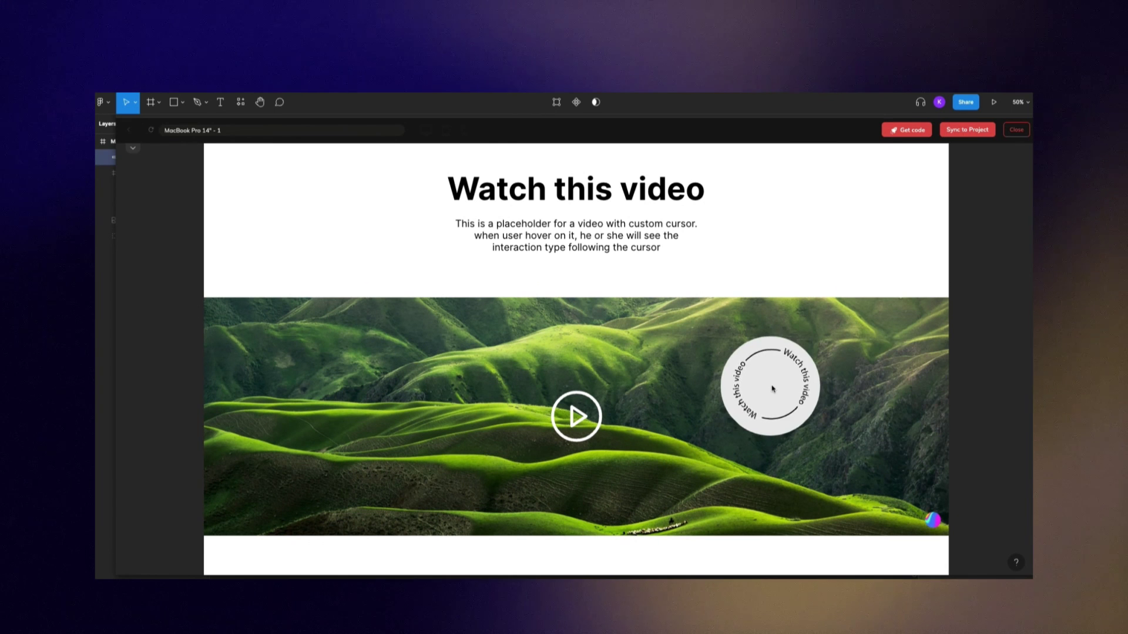